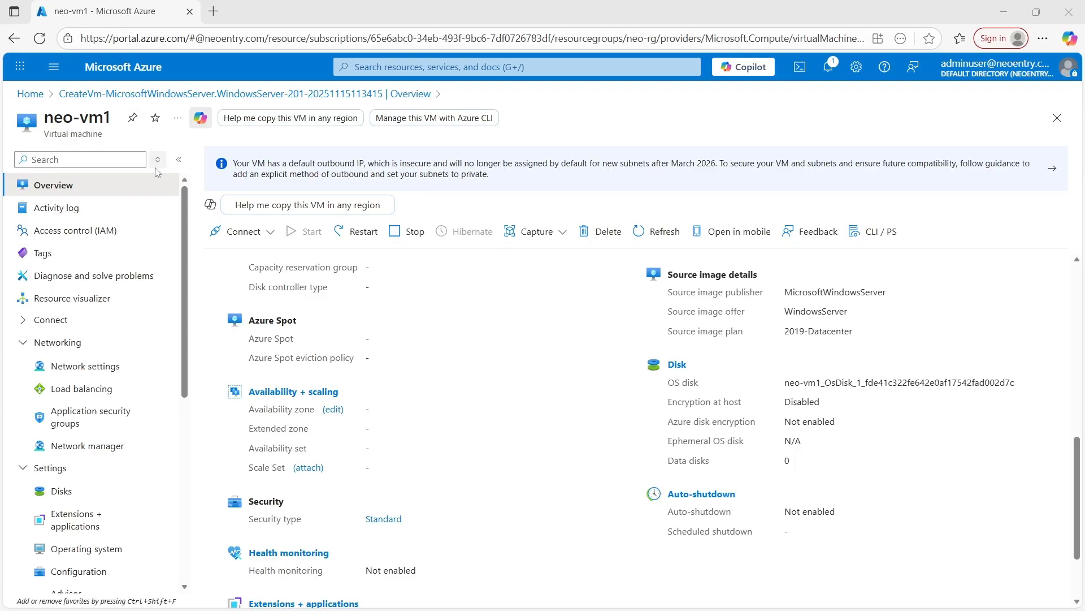
Step: Duplicate the neo-vm1 portal page in a second browser tab and open the Log Analytics workspaces service there
{"action": "right_click", "coordinate": [132, 17]}
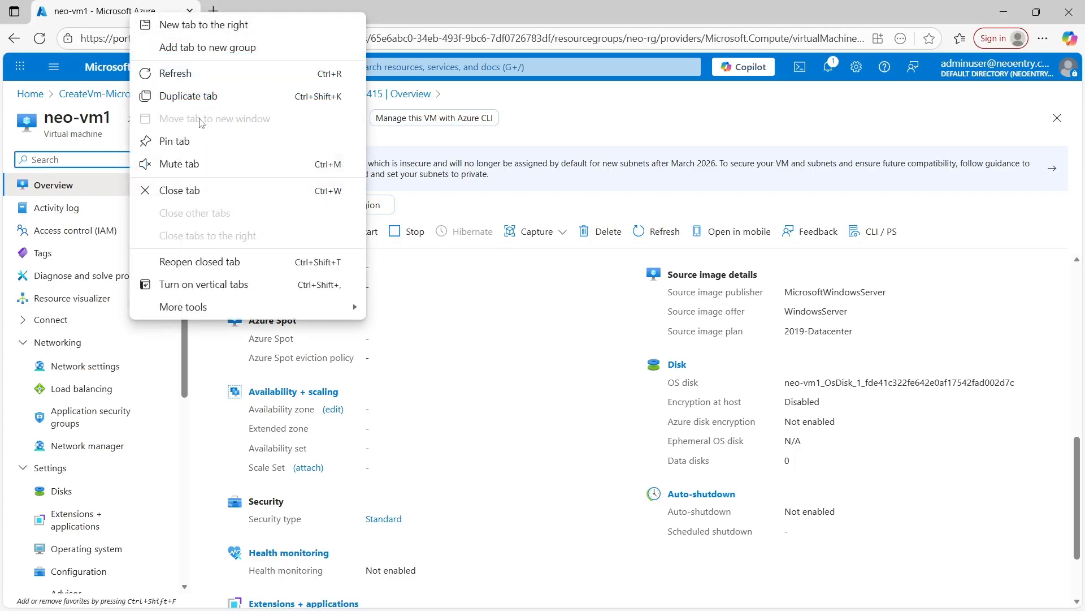
{"action": "left_click", "coordinate": [192, 93]}
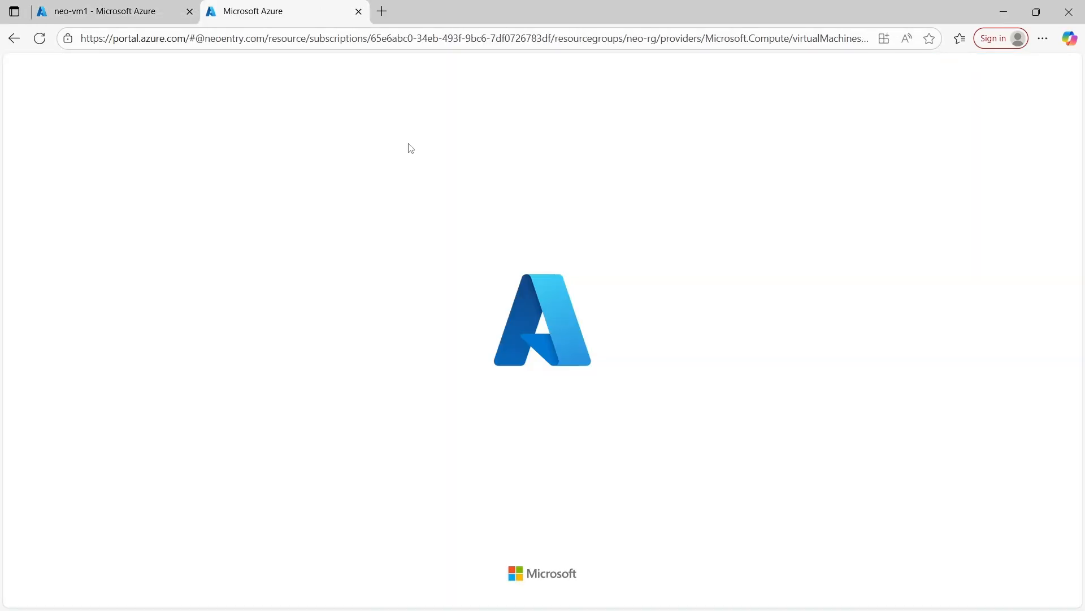
{"action": "left_click", "coordinate": [427, 66]}
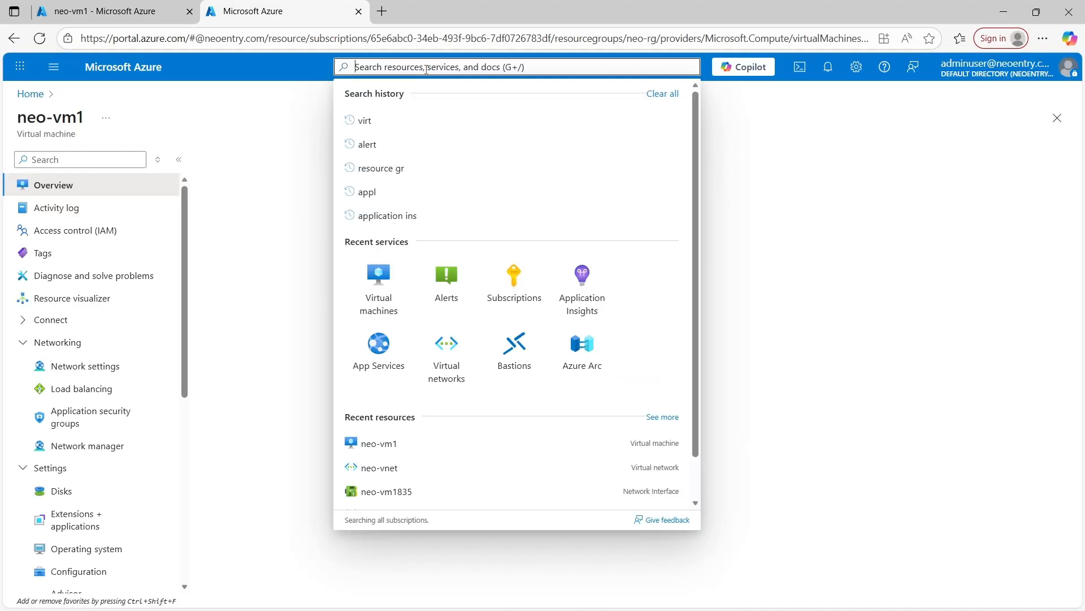
{"action": "type", "text": "dat"}
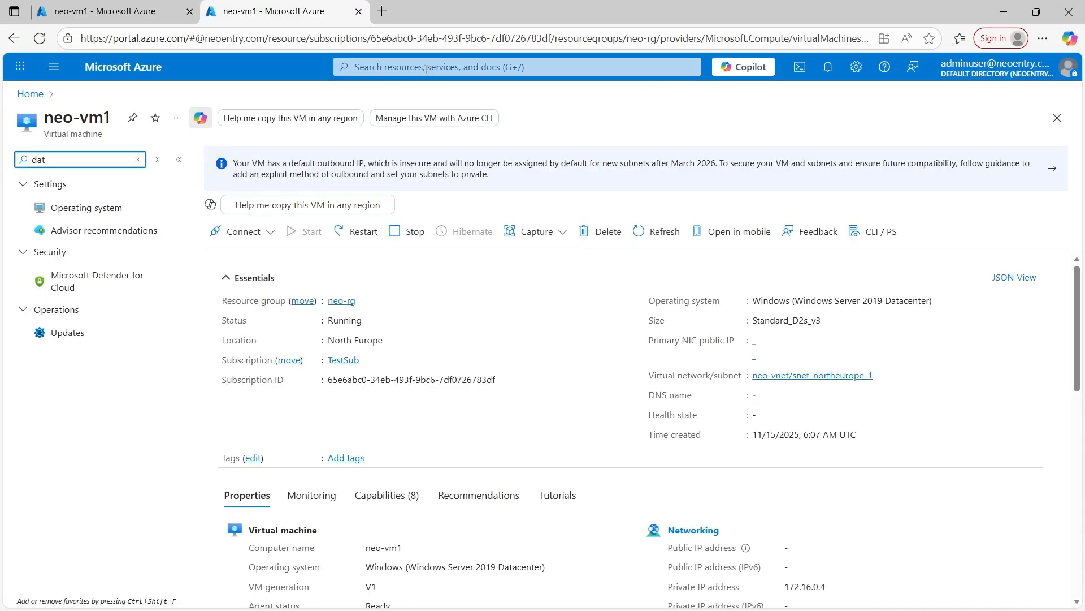
{"action": "left_click", "coordinate": [423, 67]}
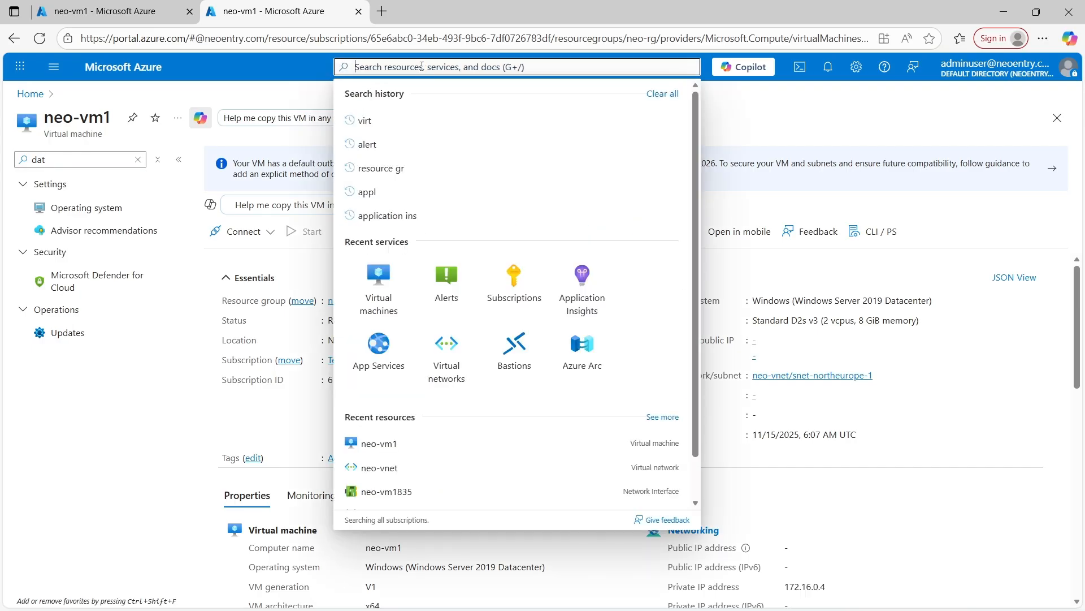
{"action": "type", "text": "log anal"}
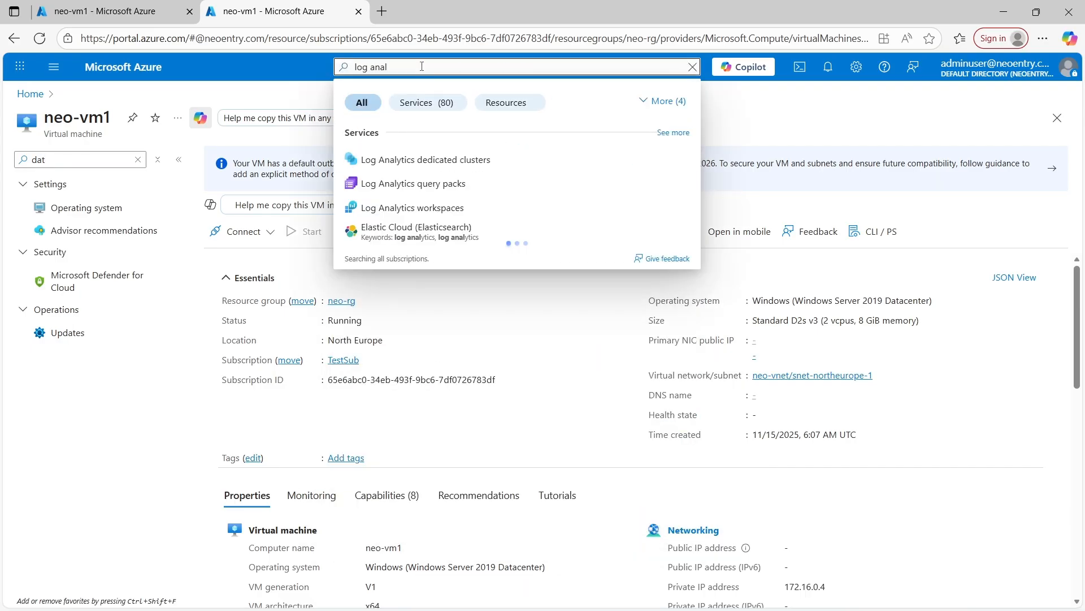
{"action": "left_click", "coordinate": [442, 209]}
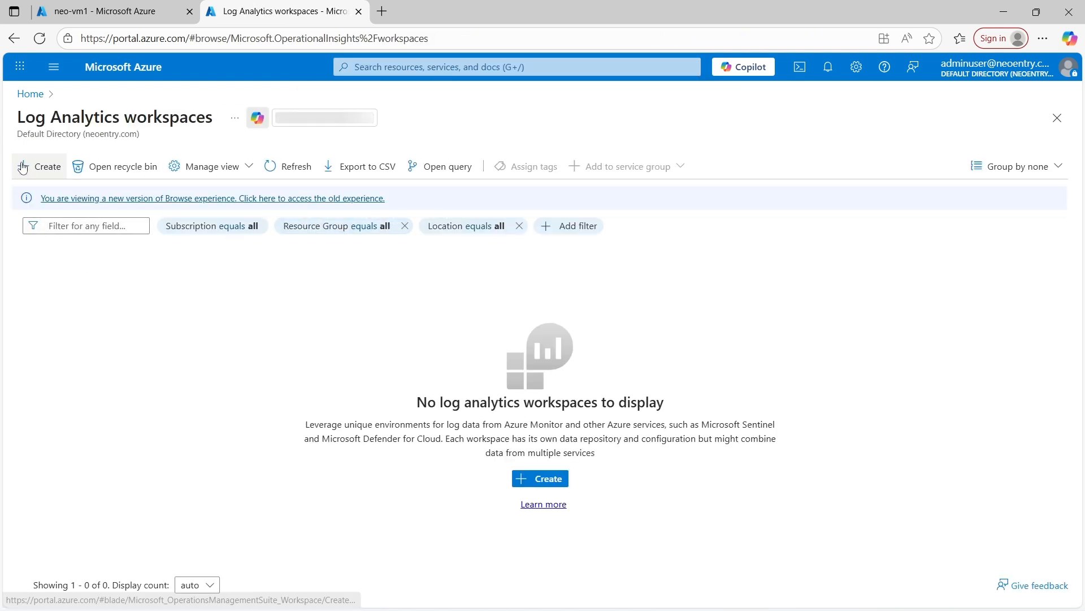
Step: Create a Log Analytics workspace named neo-law in resource group neo-rg and open the deployed resource
{"action": "left_click", "coordinate": [23, 167]}
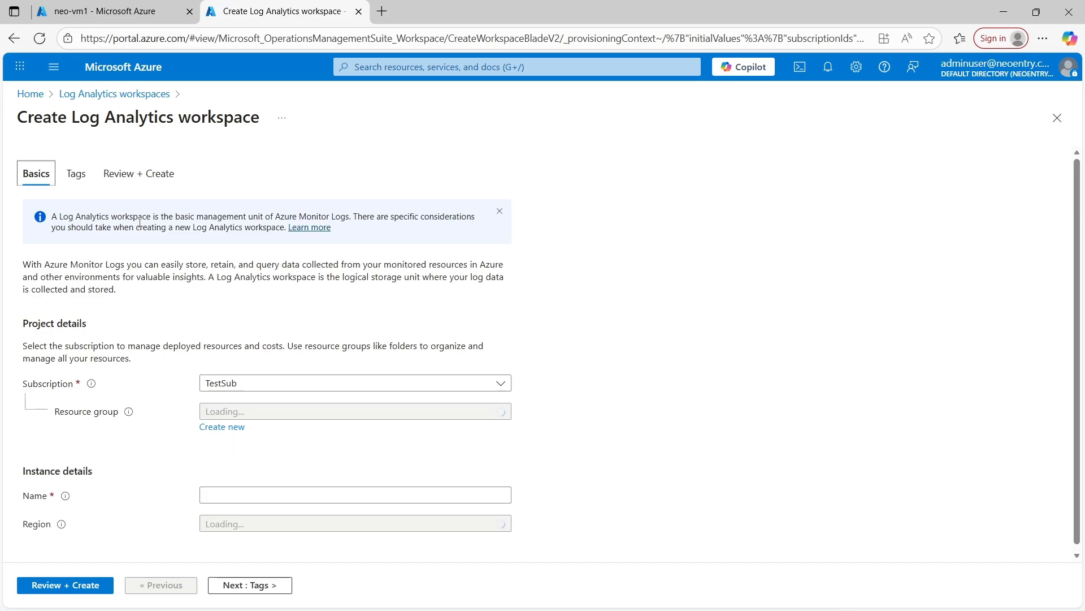
{"action": "left_click", "coordinate": [355, 411]}
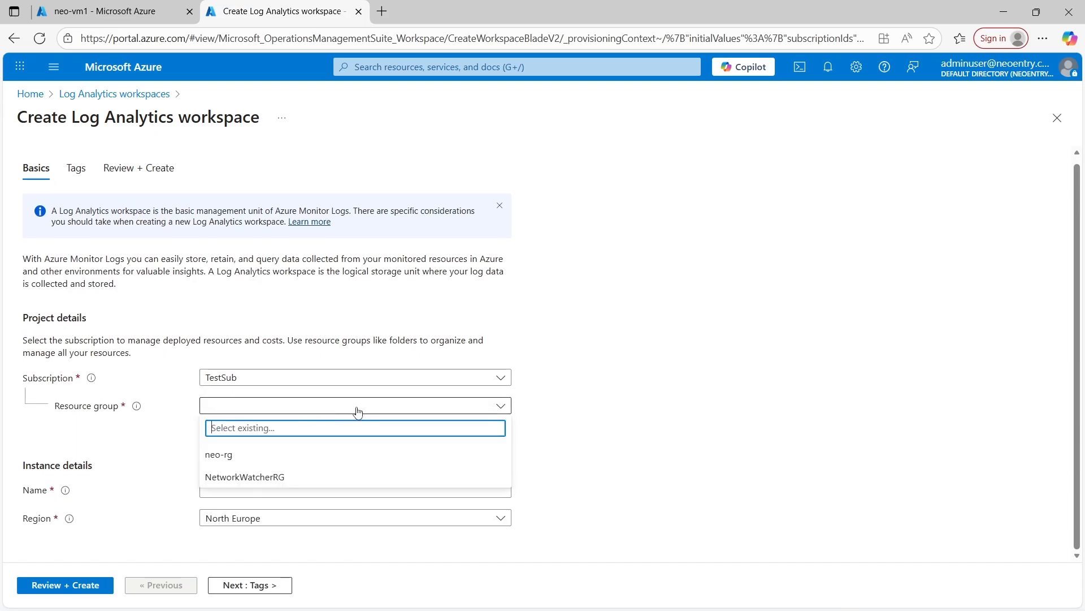
{"action": "left_click", "coordinate": [259, 459]}
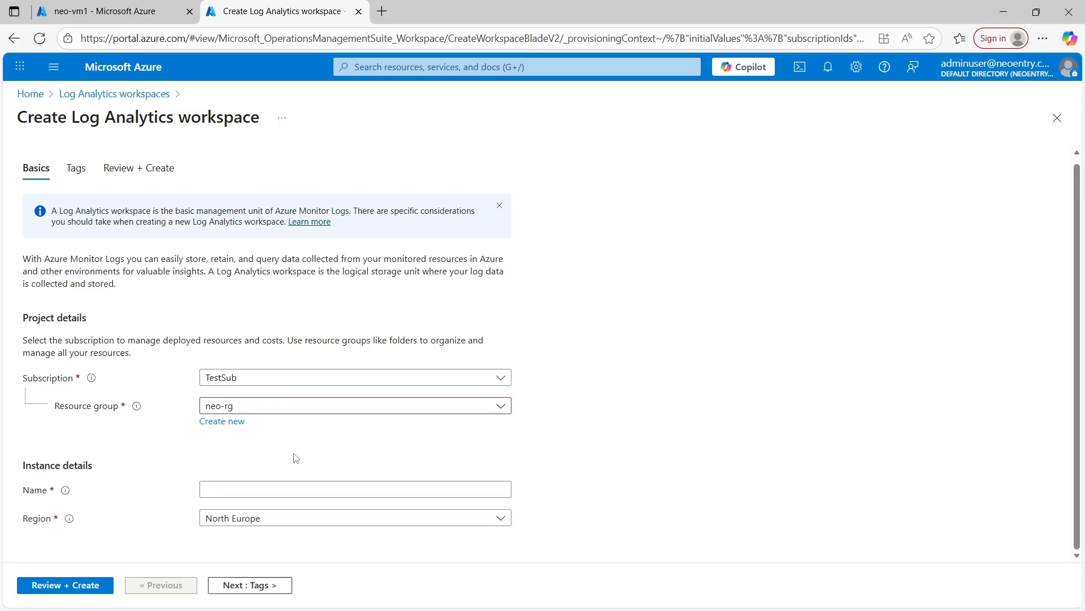
{"action": "left_click", "coordinate": [243, 489]}
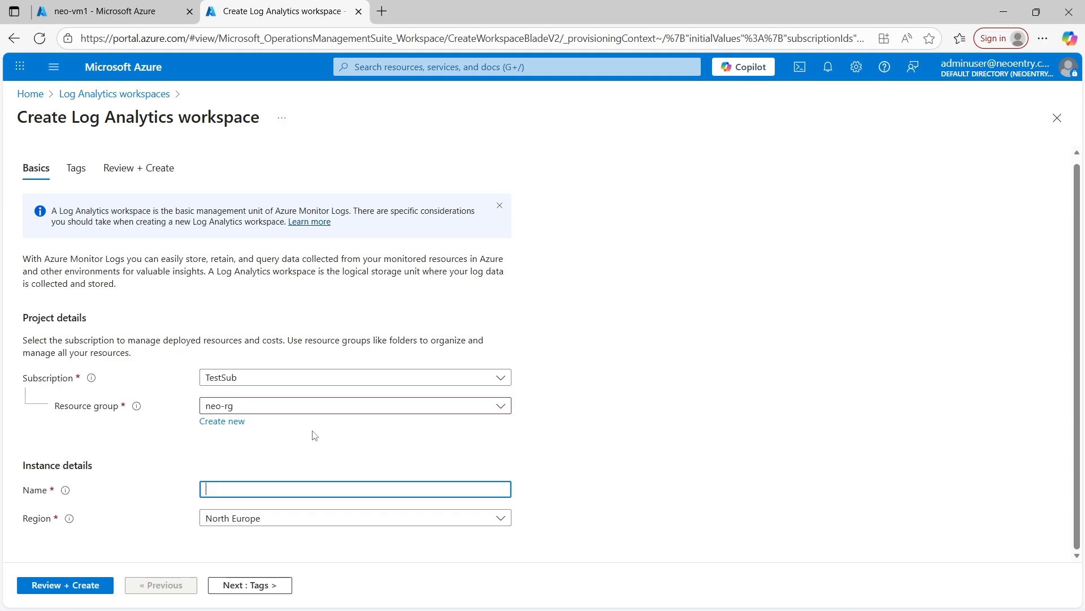
{"action": "type", "text": "neo-law"}
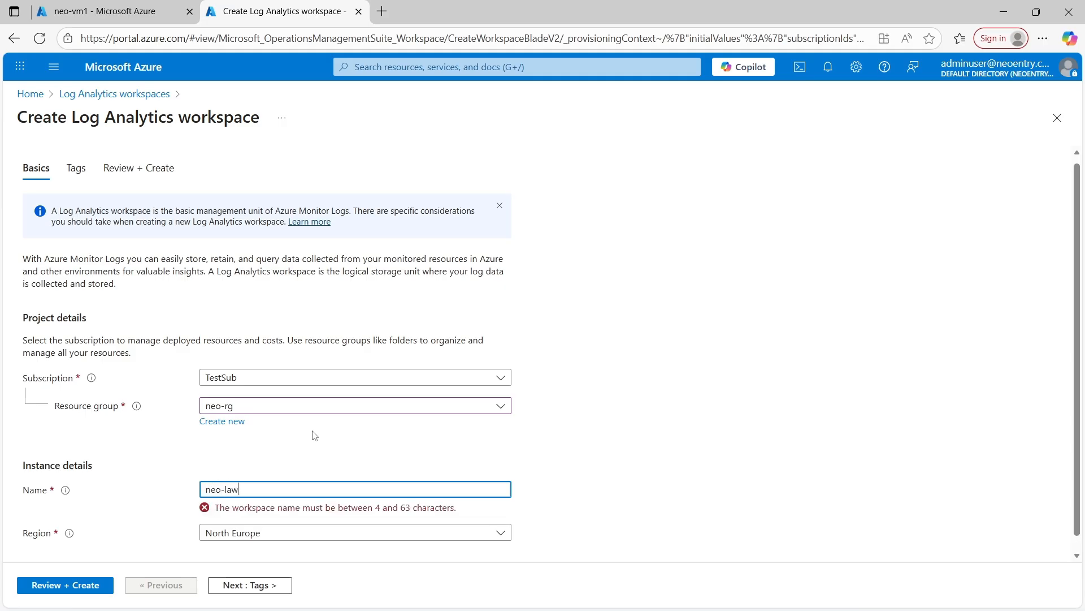
{"action": "left_click", "coordinate": [628, 427]}
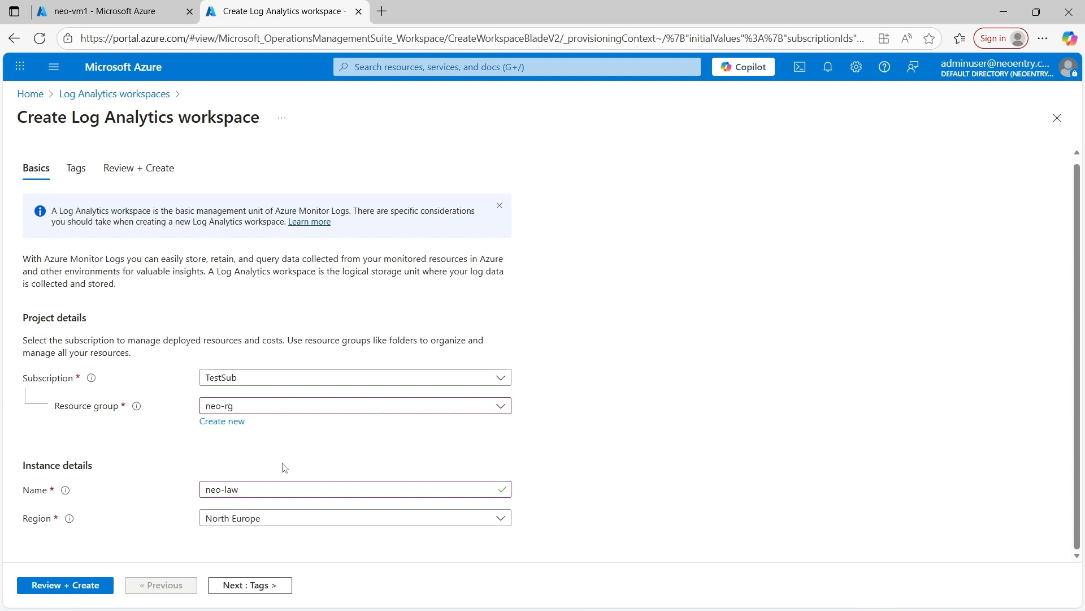
{"action": "left_click", "coordinate": [55, 588]}
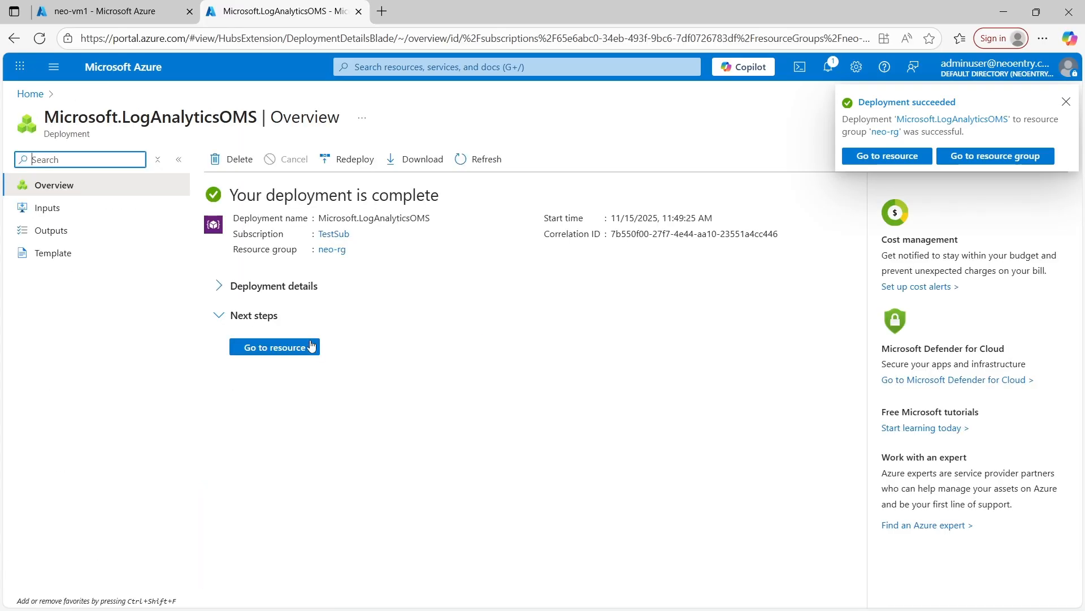
{"action": "left_click", "coordinate": [284, 353]}
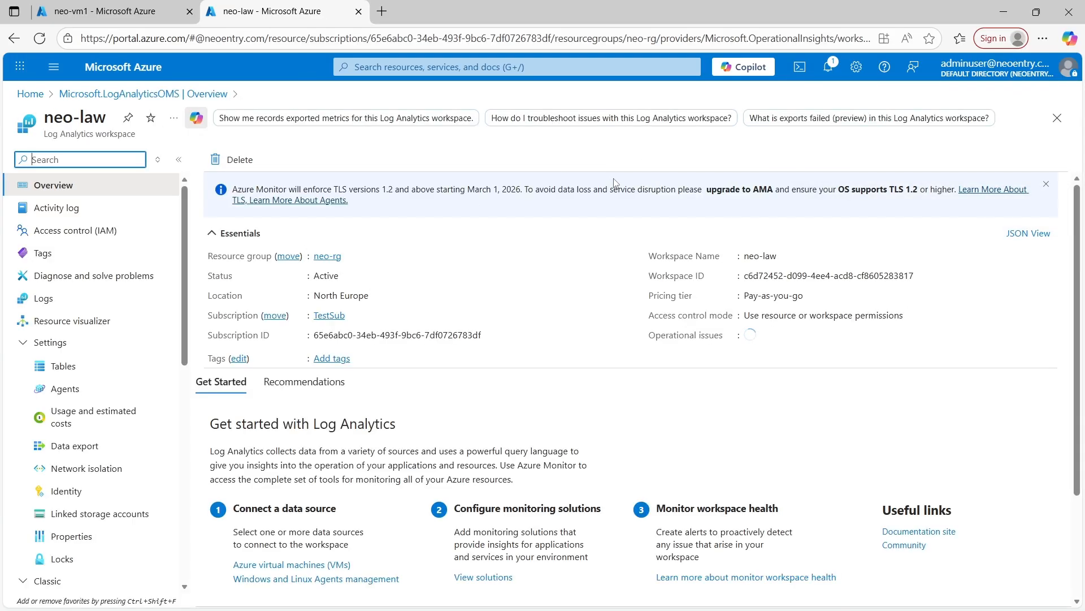
Step: Search the portal for "data colle" and open the Data collection rules service
{"action": "left_click", "coordinate": [467, 68]}
{"action": "type", "text": "dat"}
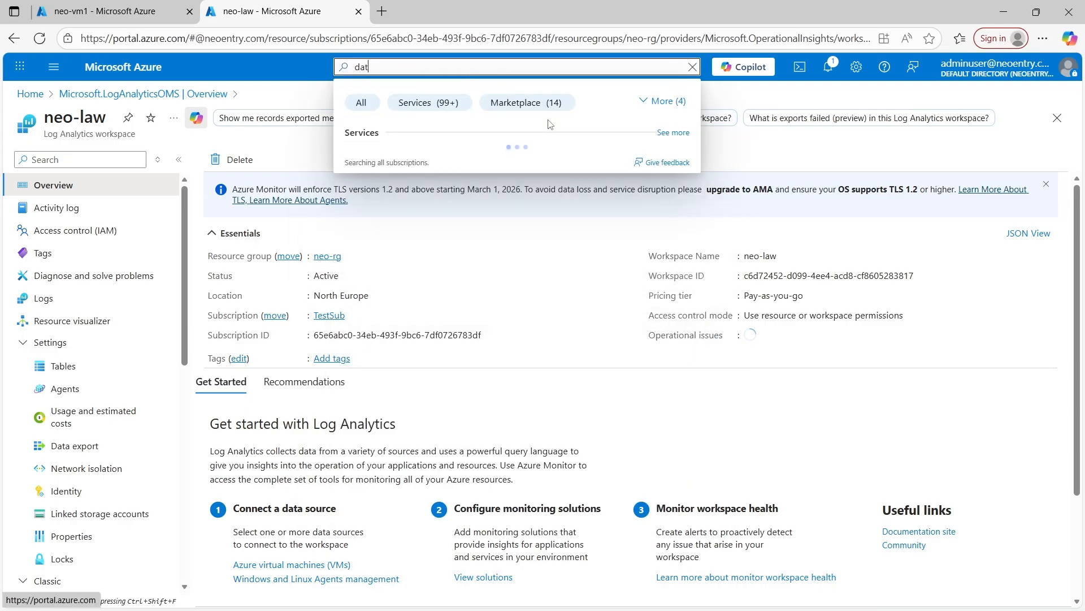
{"action": "type", "text": "a colle"}
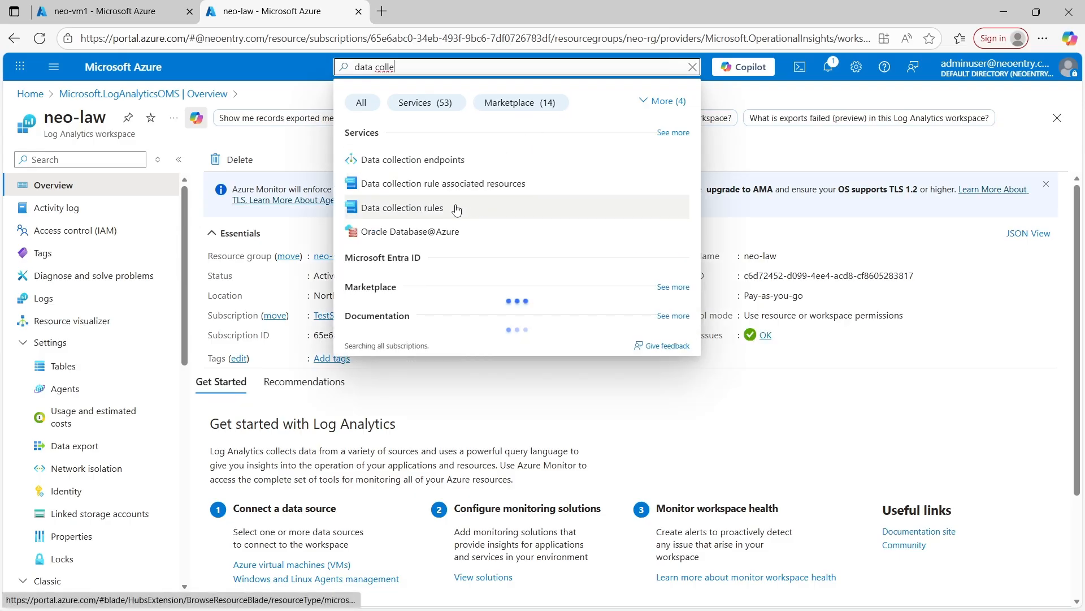
{"action": "left_click", "coordinate": [456, 209]}
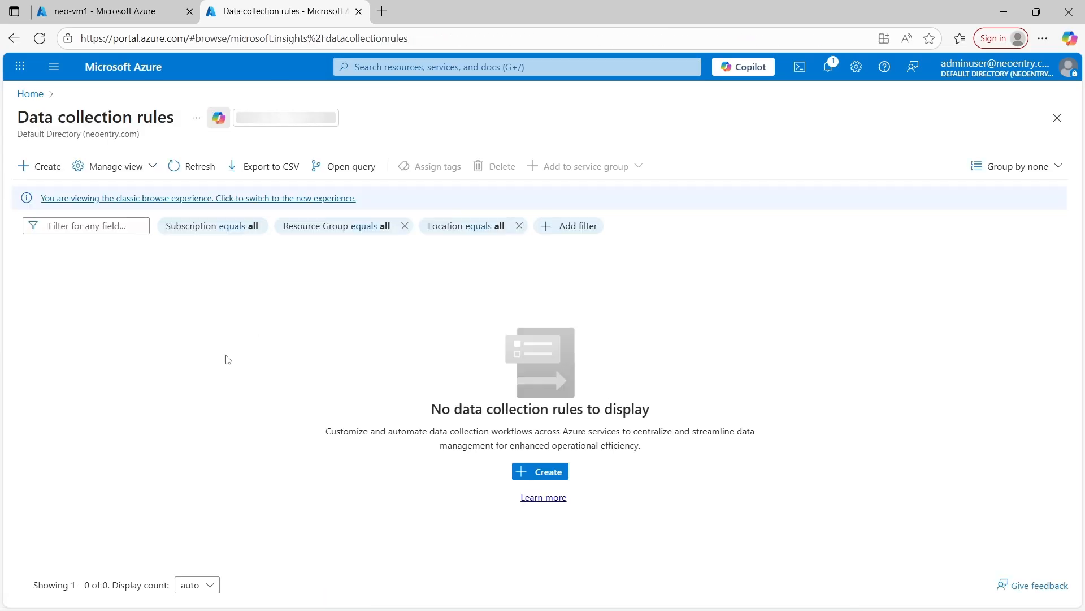
Step: Start a new data collection rule named windows-dcr and assign it to resource group neo-rg
{"action": "left_click", "coordinate": [39, 167]}
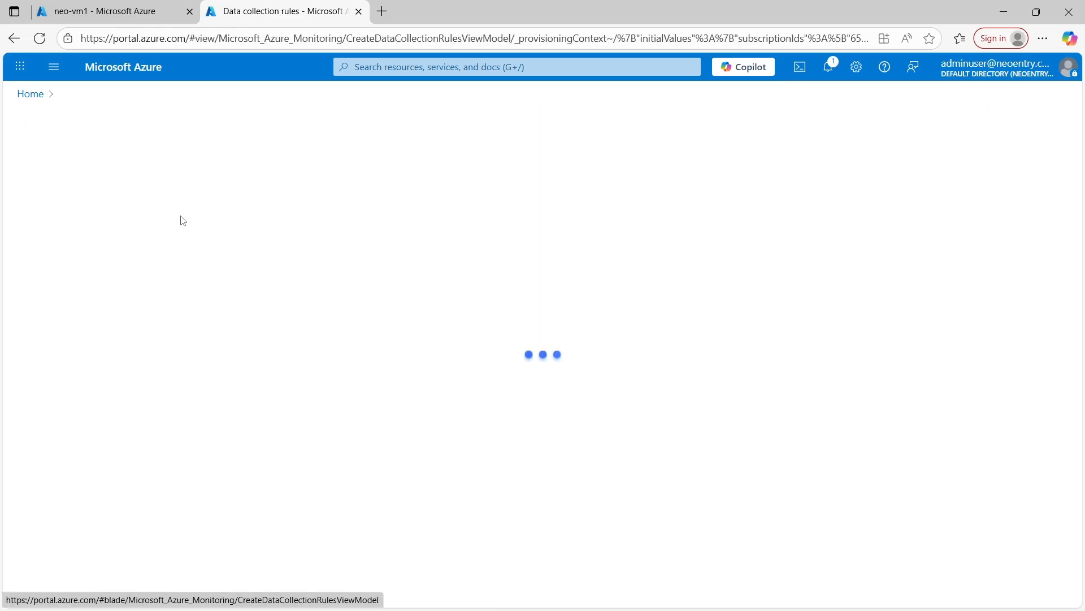
{"action": "left_click", "coordinate": [322, 311]}
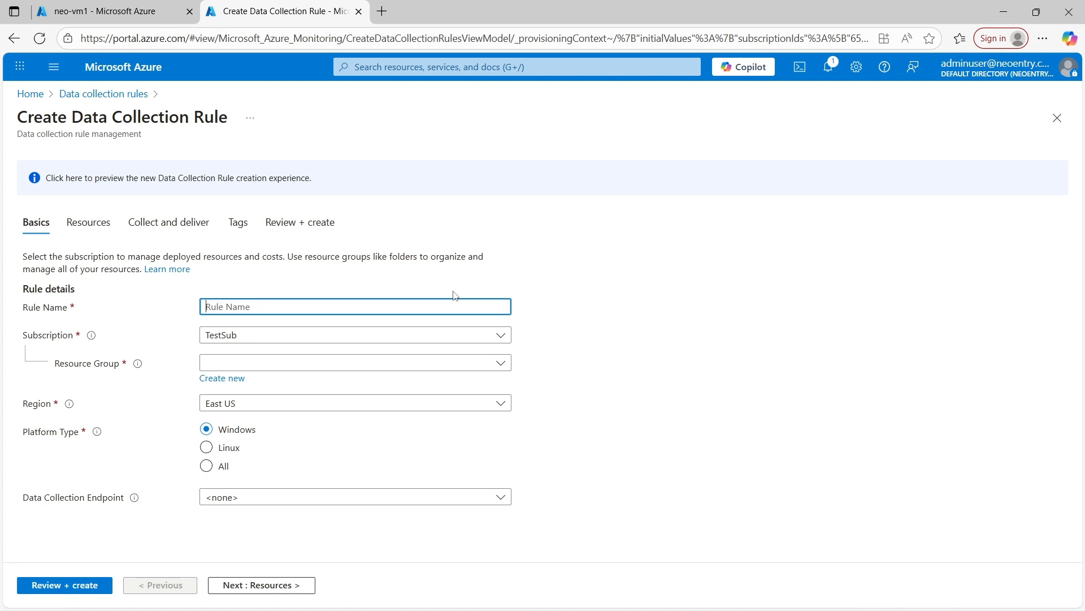
{"action": "type", "text": "windows- dcr"}
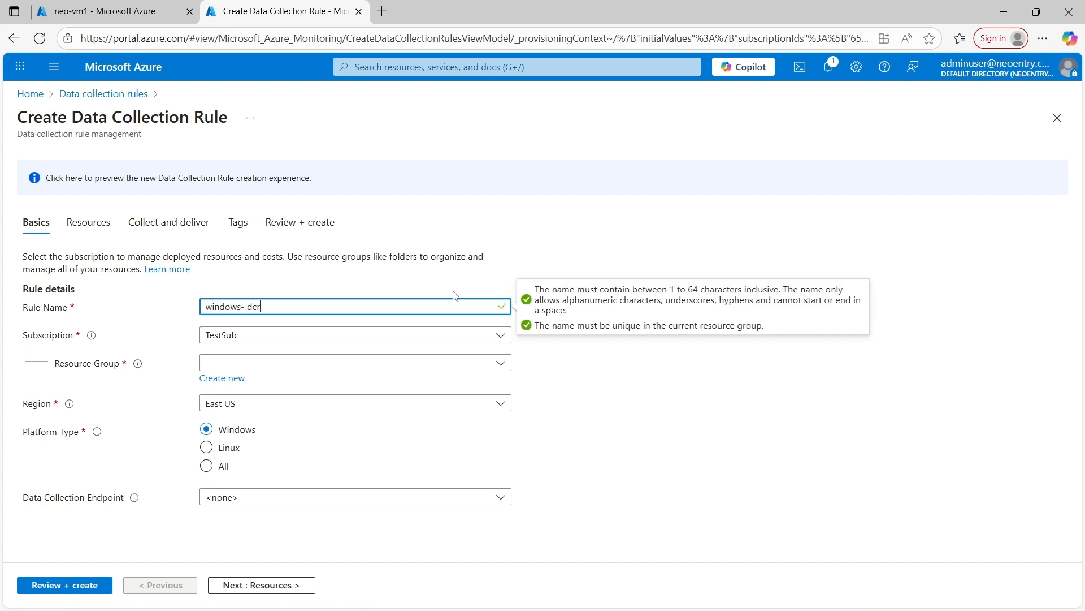
{"action": "key", "text": "BackSpace"}
{"action": "left_click", "coordinate": [716, 422]}
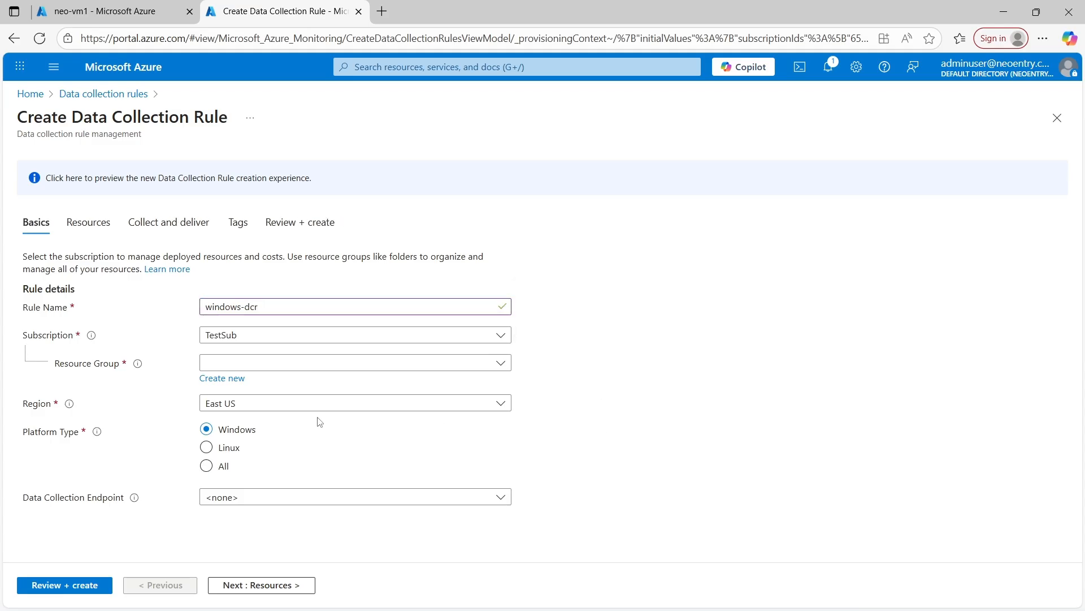
{"action": "left_click", "coordinate": [307, 368]}
{"action": "left_click", "coordinate": [238, 420]}
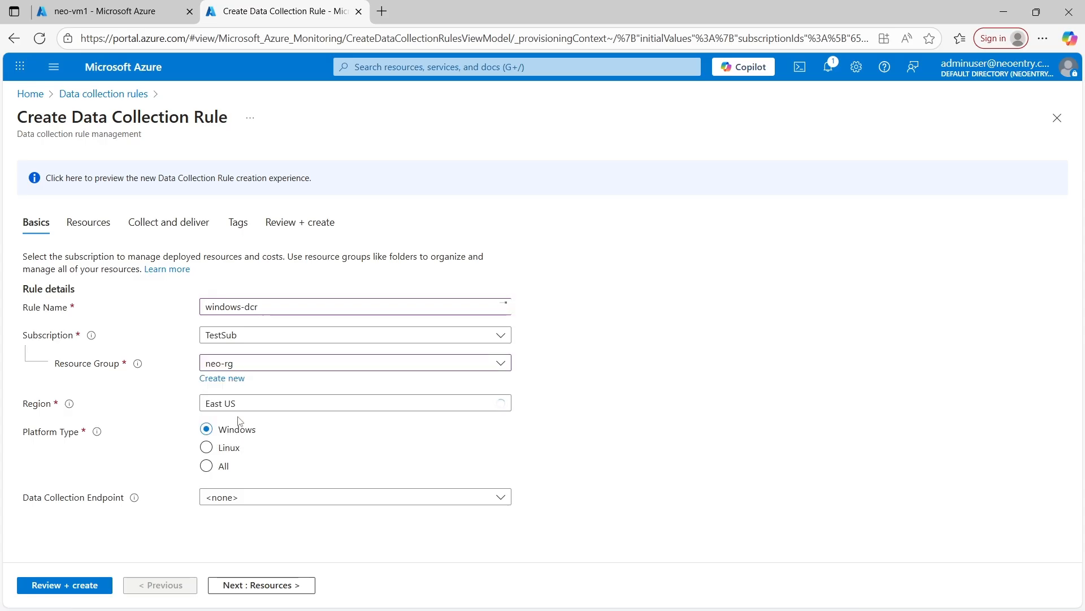
Step: Set the rule's region to North Europe, and check the neo-vm1 virtual machine page before returning to the rule
{"action": "left_click", "coordinate": [258, 407]}
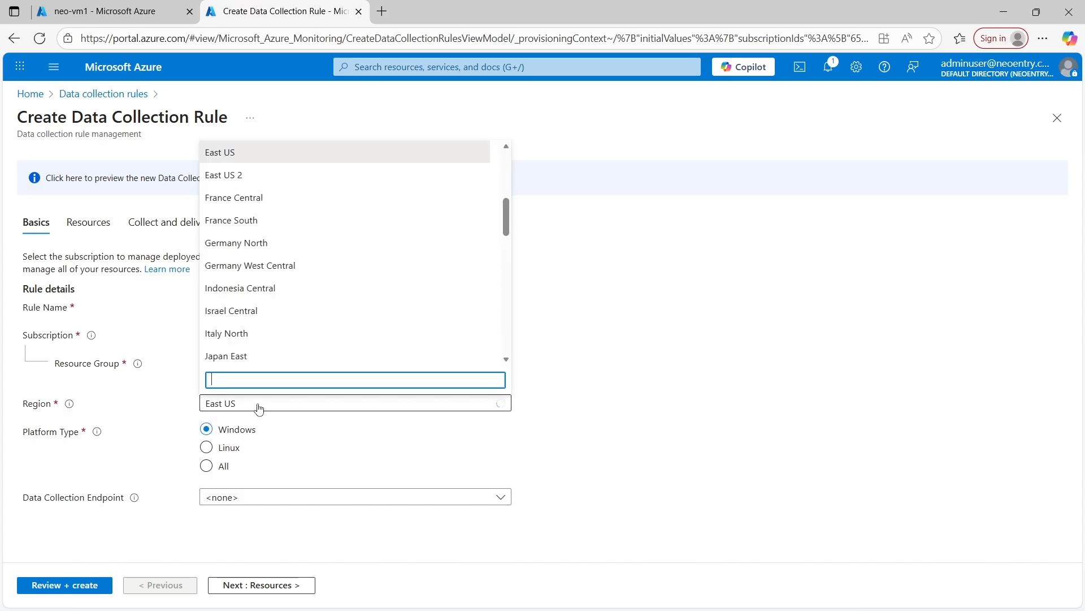
{"action": "type", "text": "north"}
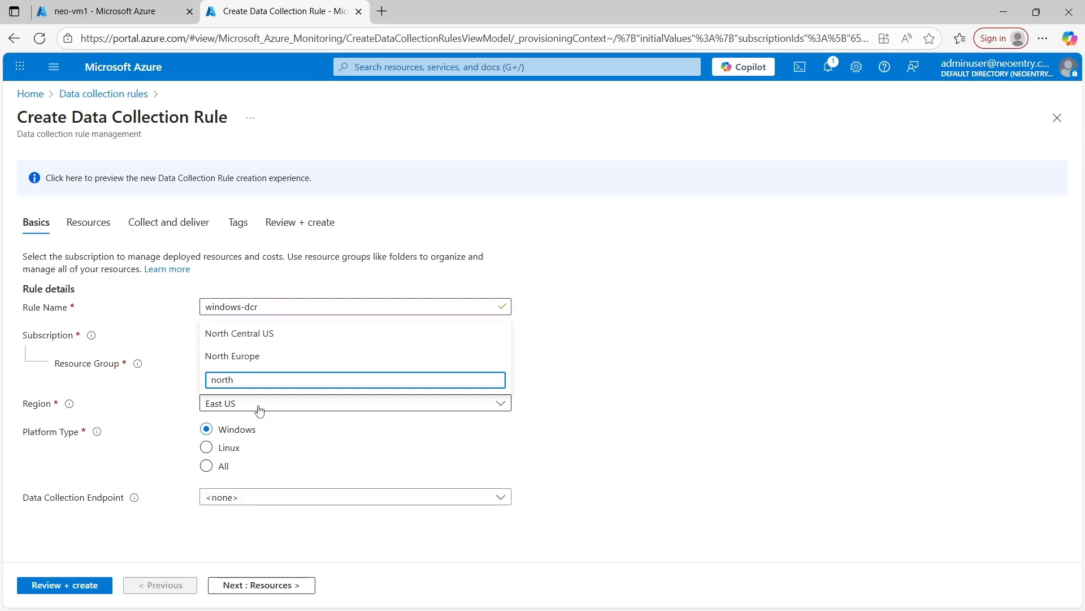
{"action": "left_click", "coordinate": [265, 356]}
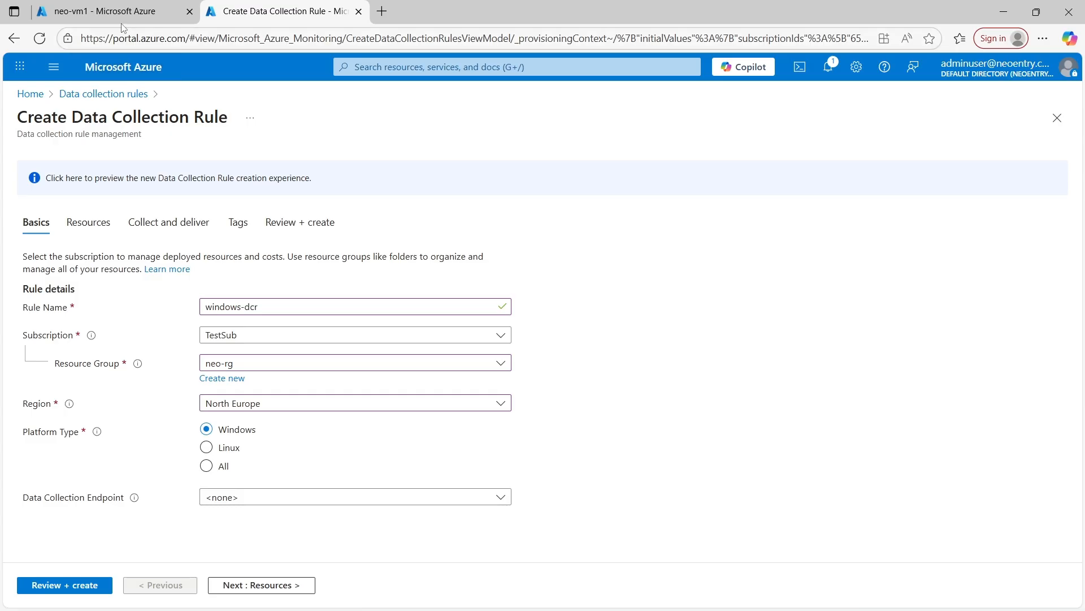
{"action": "left_click", "coordinate": [113, 11]}
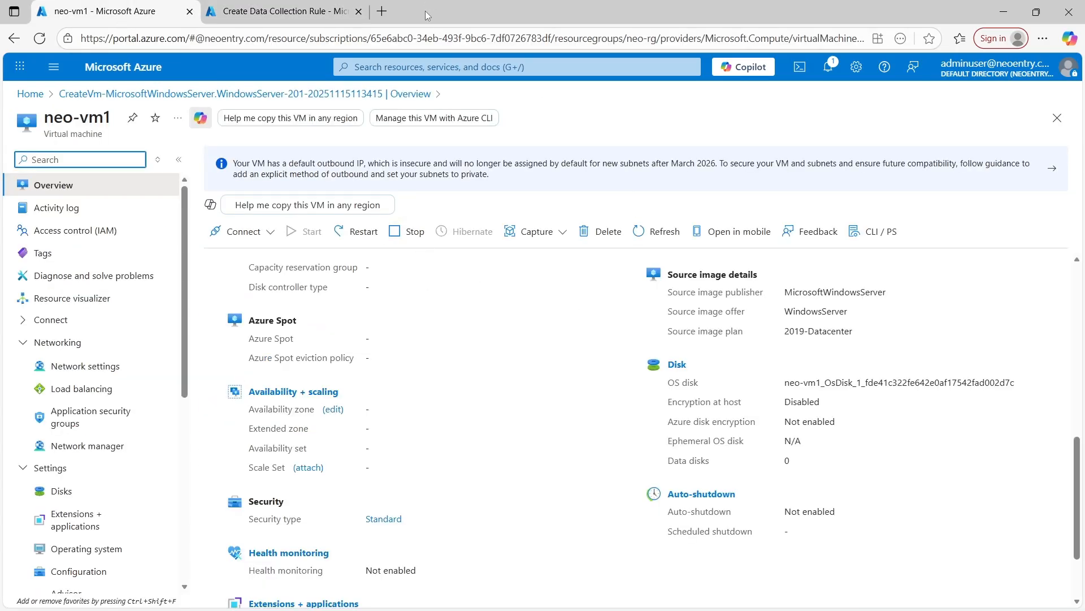
{"action": "left_click", "coordinate": [302, 12]}
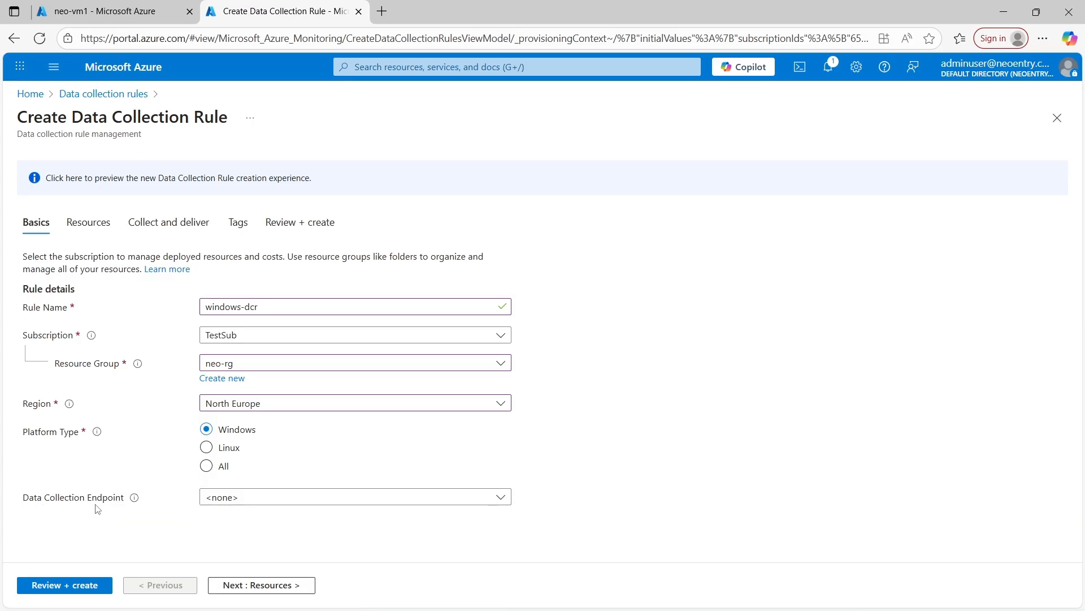
Step: Add the virtual machine neo-vm1 from neo-rg as a resource of the data collection rule
{"action": "left_click", "coordinate": [249, 585]}
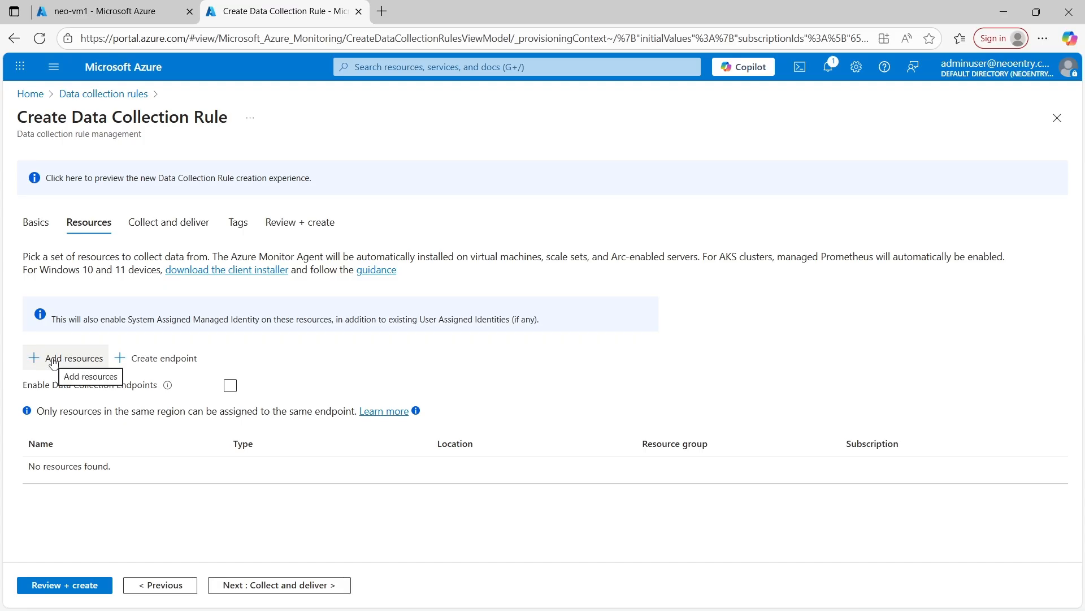
{"action": "left_click", "coordinate": [54, 363]}
{"action": "left_click", "coordinate": [230, 385]}
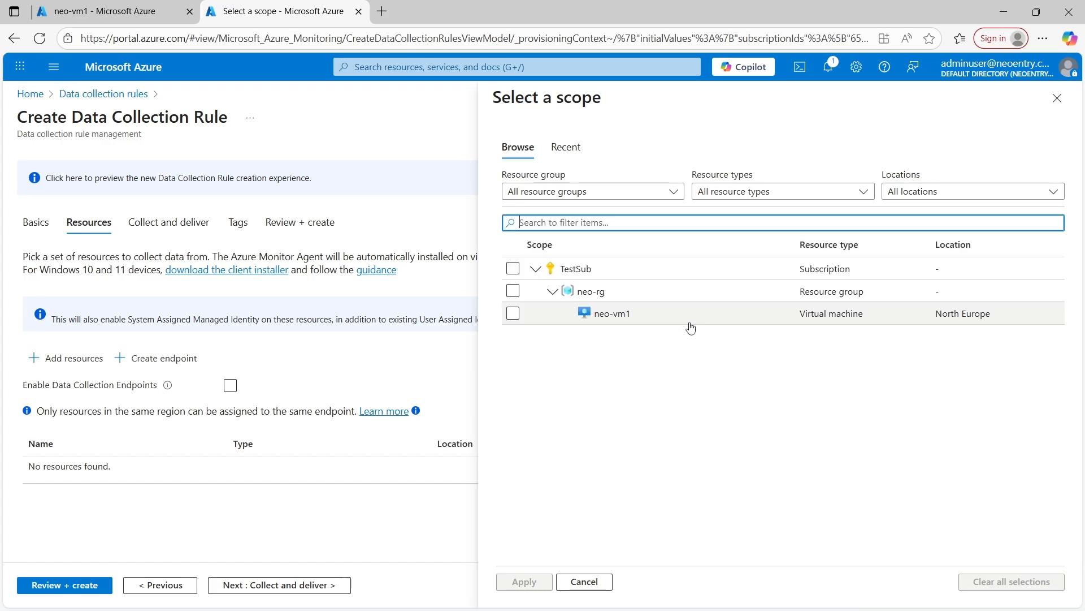
{"action": "left_click", "coordinate": [513, 313]}
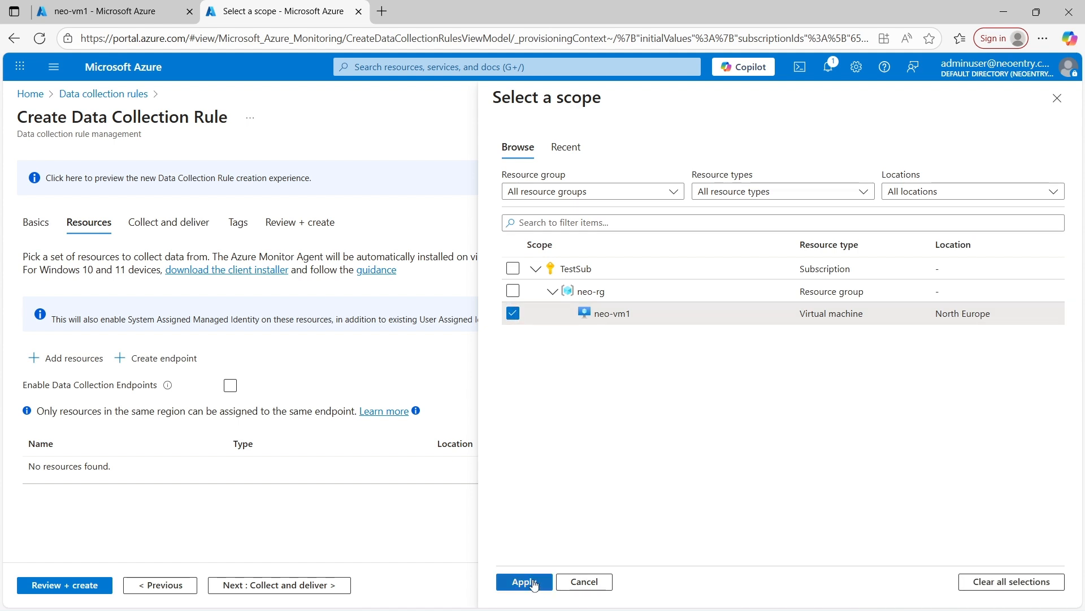
{"action": "left_click", "coordinate": [533, 583]}
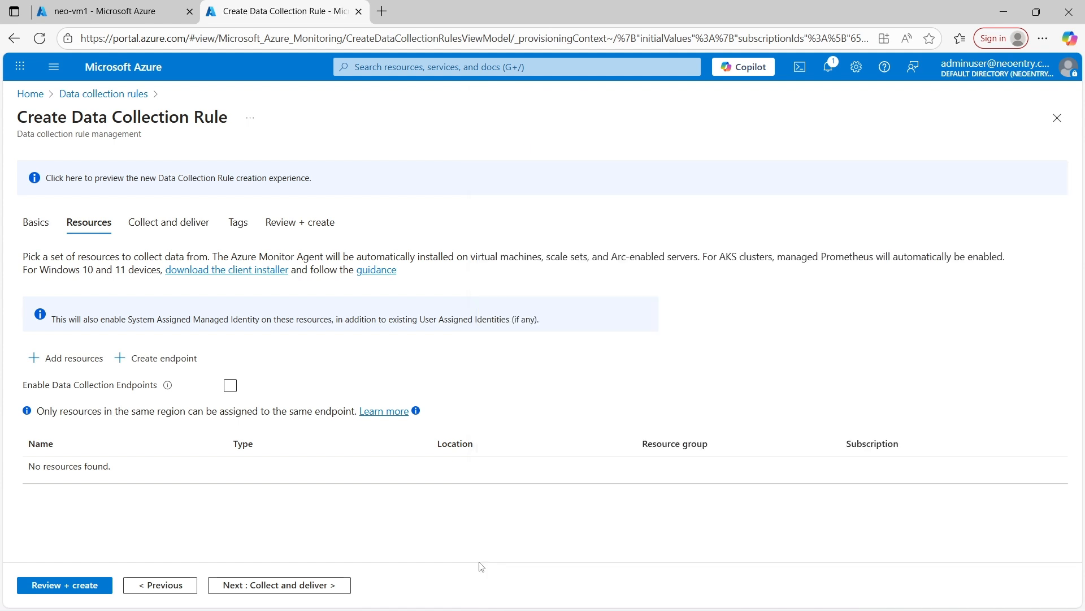
Step: Start a new data source for the rule that collects the basic Performance Counters
{"action": "left_click", "coordinate": [276, 589]}
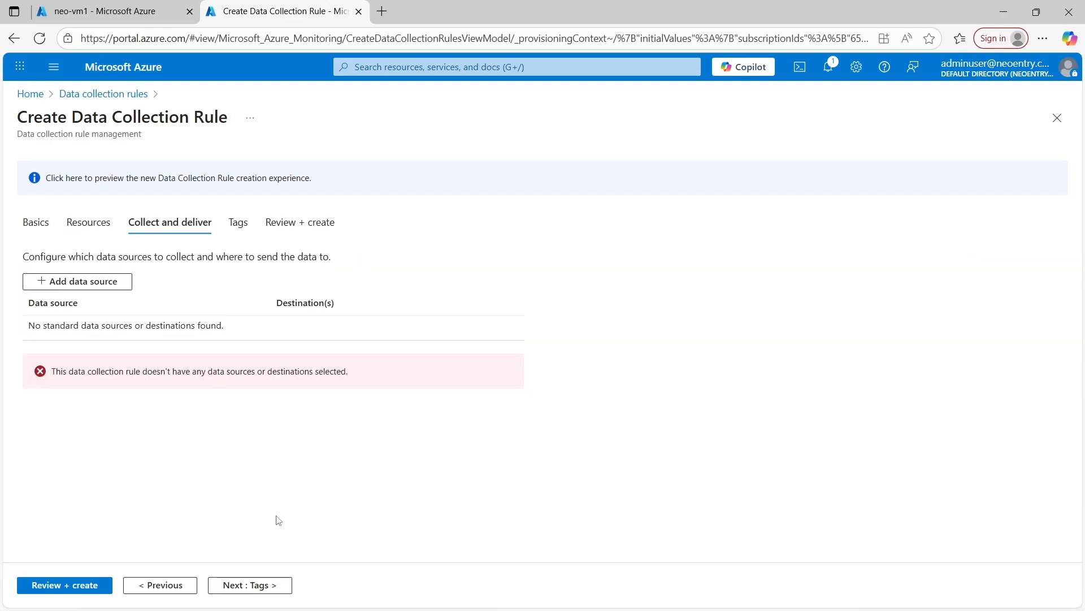
{"action": "left_click", "coordinate": [80, 288]}
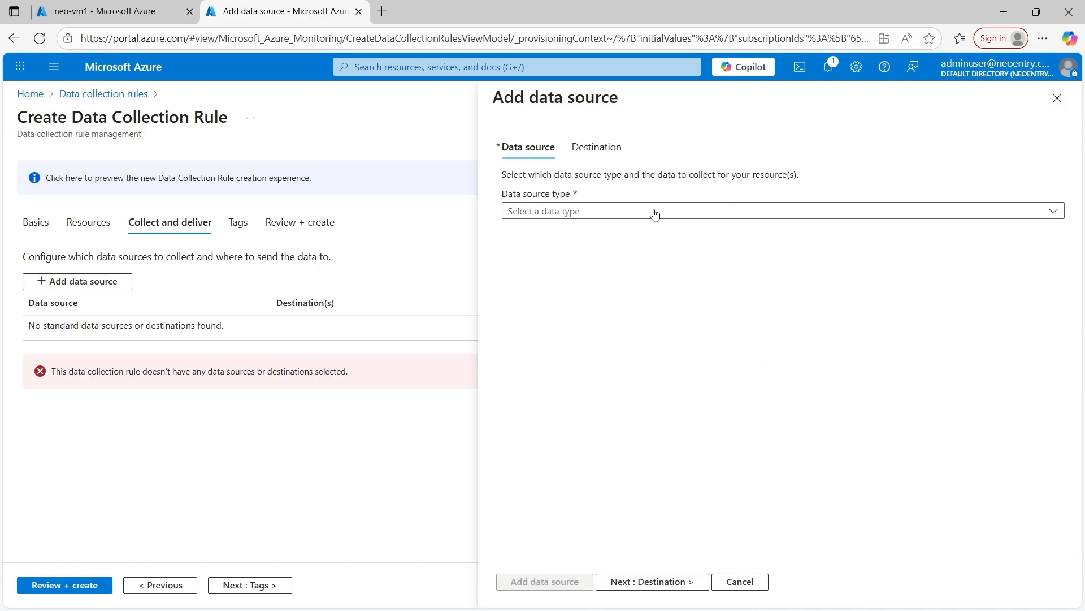
{"action": "left_click", "coordinate": [642, 213]}
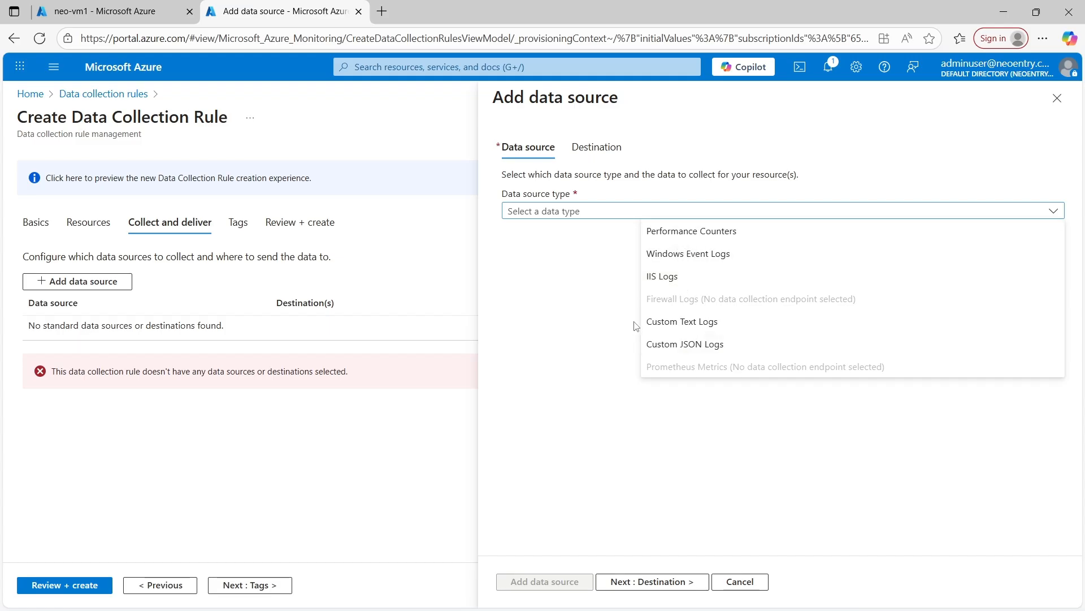
{"action": "left_click", "coordinate": [717, 235]}
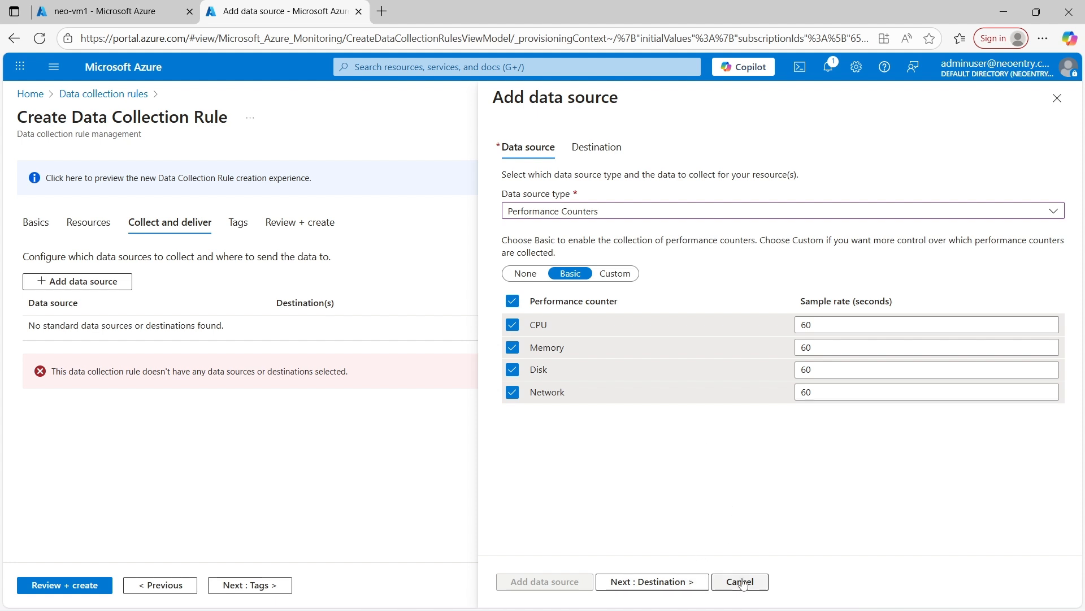
Step: Set the data source's destination to Azure Monitor Logs in the neo-law (neo-rg) workspace, and add the data source to the rule
{"action": "left_click", "coordinate": [656, 582]}
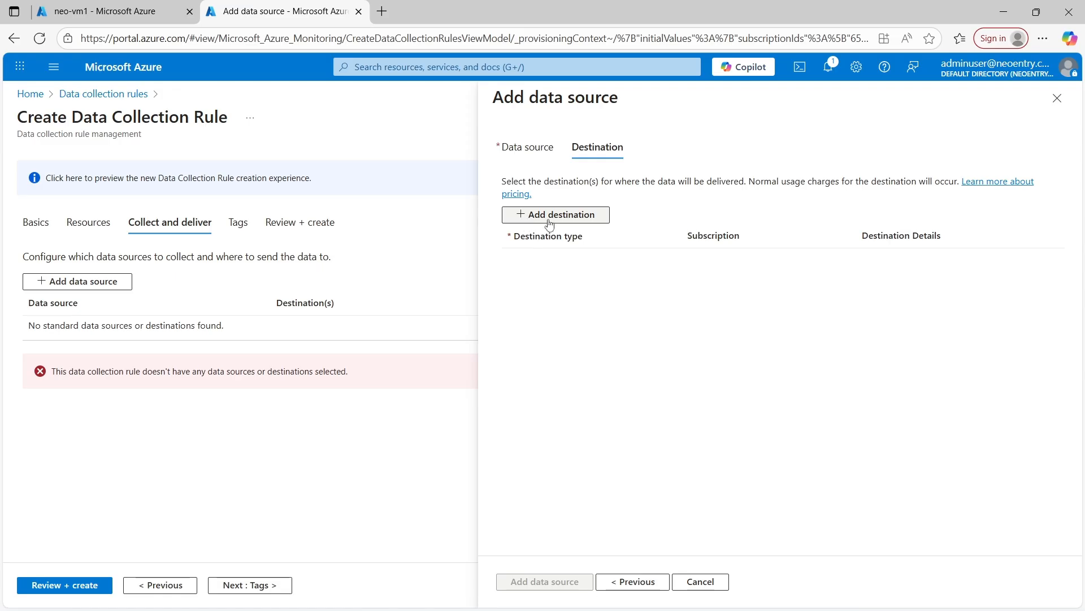
{"action": "left_click", "coordinate": [567, 221]}
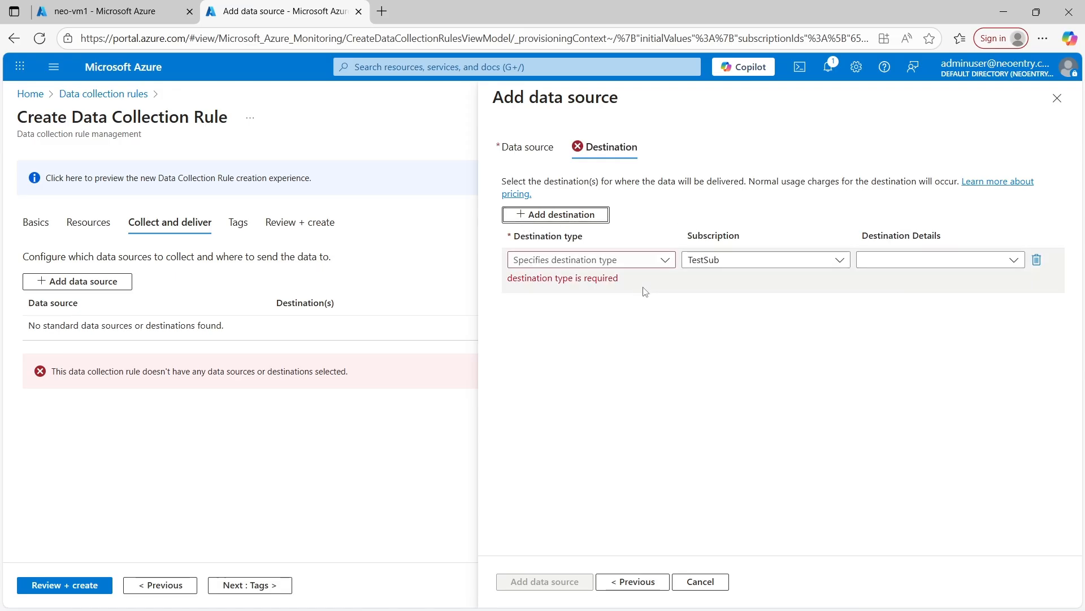
{"action": "left_click", "coordinate": [612, 261]}
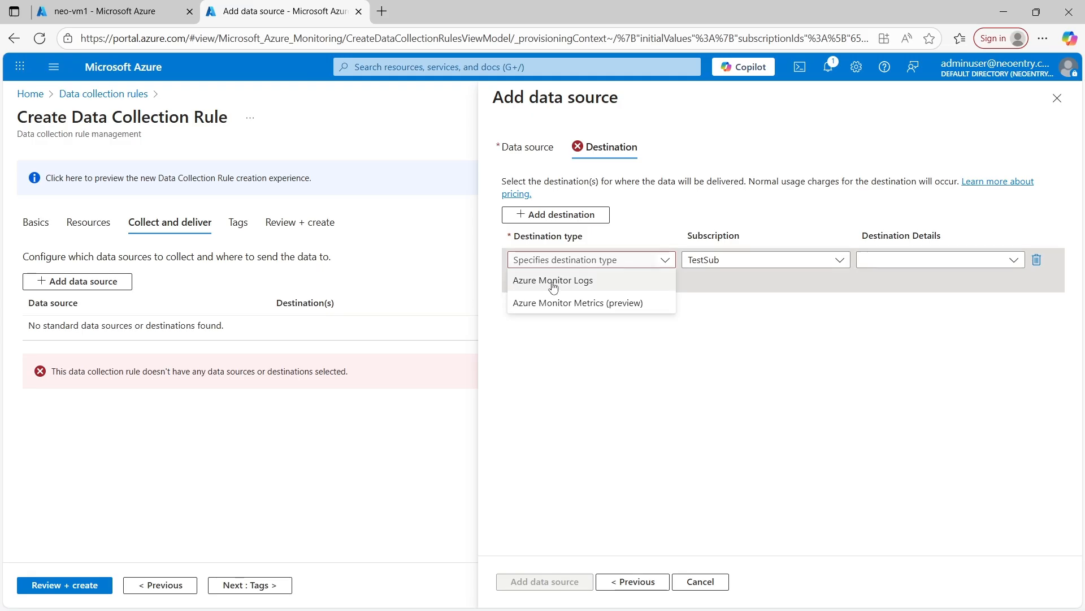
{"action": "left_click", "coordinate": [622, 281]}
{"action": "left_click", "coordinate": [927, 260]}
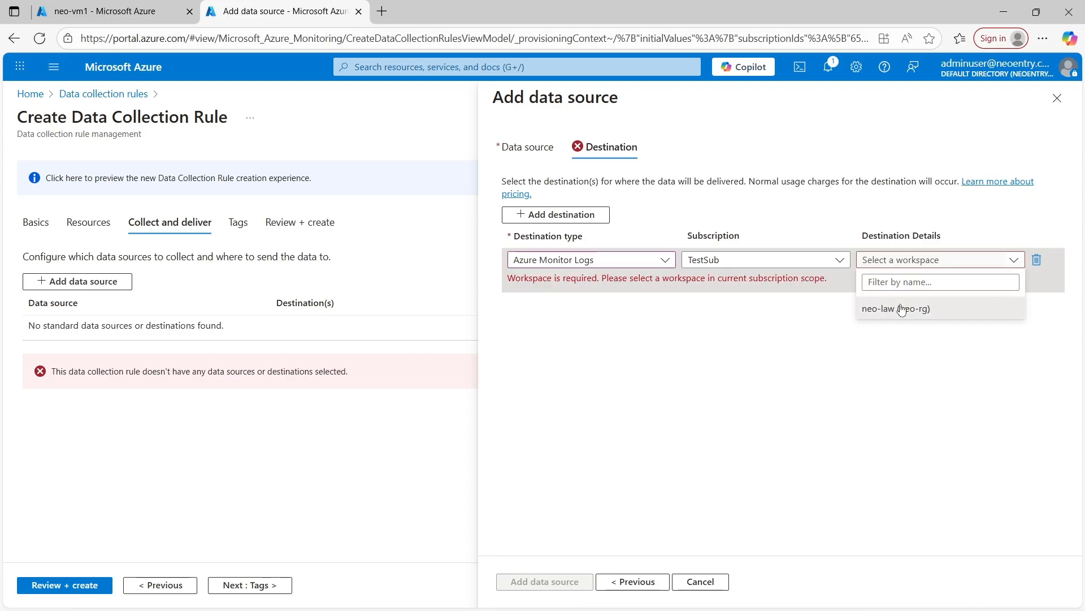
{"action": "left_click", "coordinate": [902, 309]}
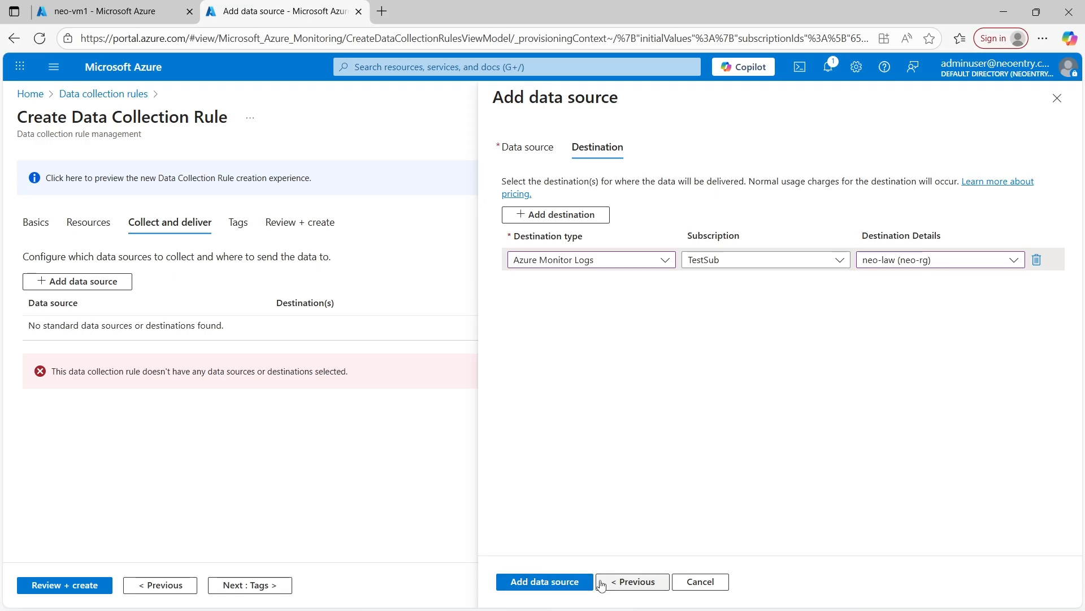
{"action": "left_click", "coordinate": [575, 587]}
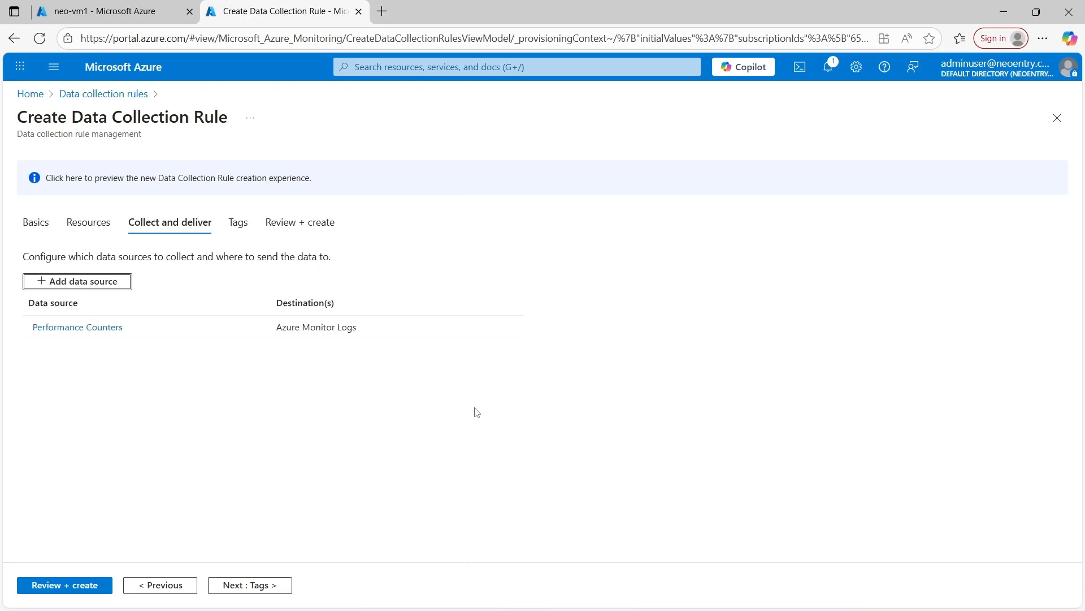
Step: Bring the data collection rule to its final review, and check the extensions installed on neo-vm1 before returning to the rule
{"action": "left_click", "coordinate": [88, 586]}
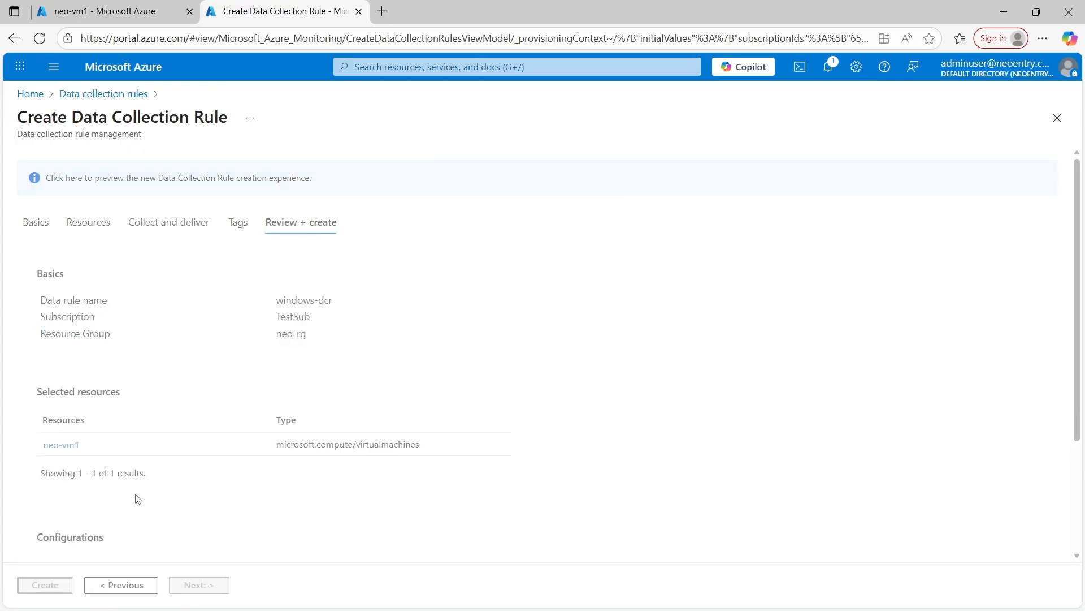
{"action": "left_click", "coordinate": [126, 16]}
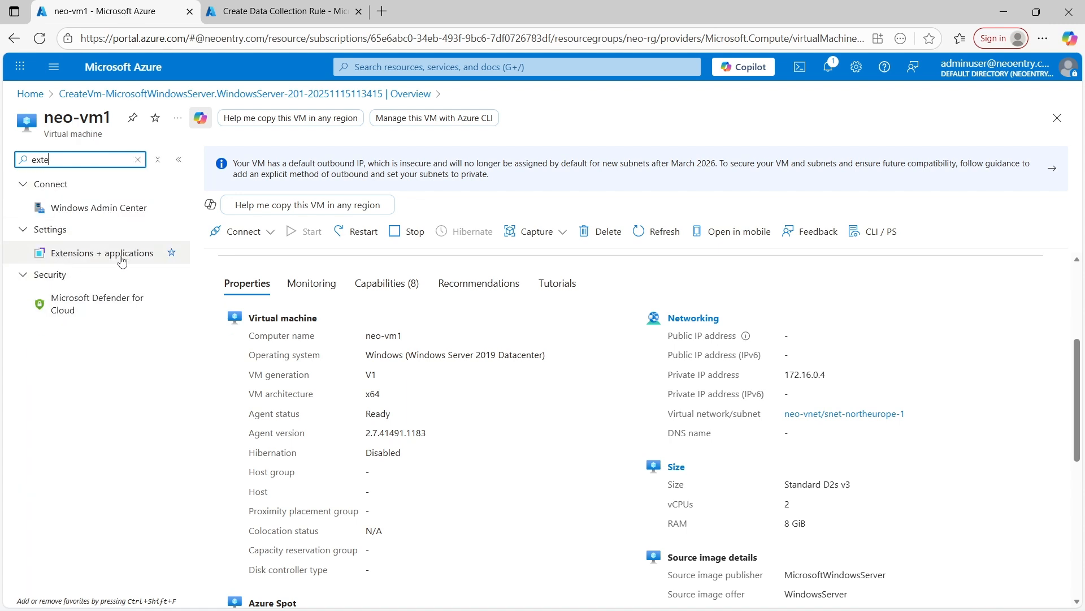
{"action": "left_click", "coordinate": [104, 254]}
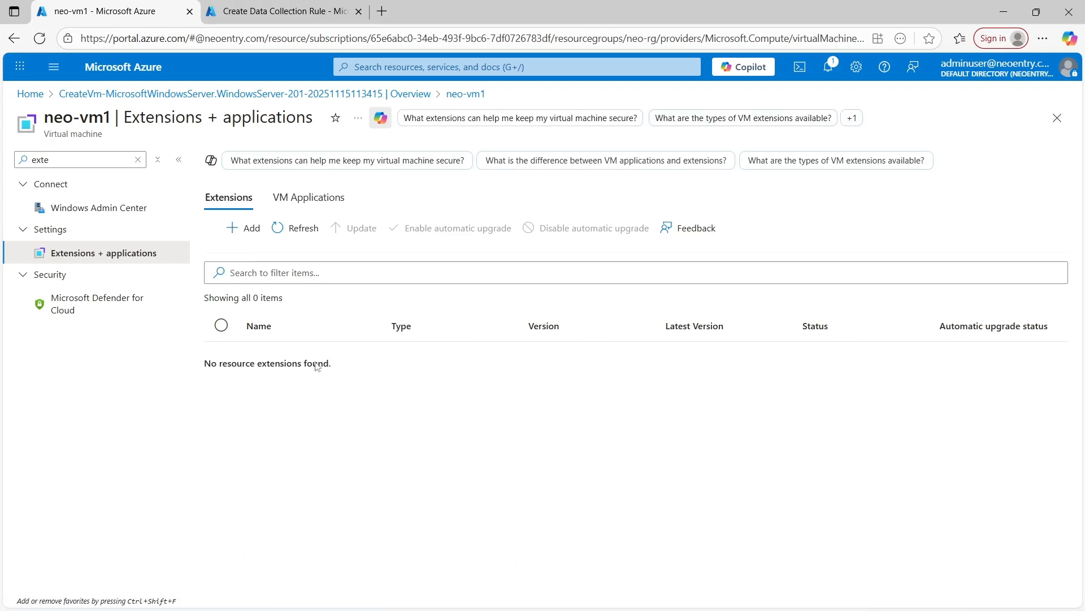
{"action": "left_click", "coordinate": [290, 12]}
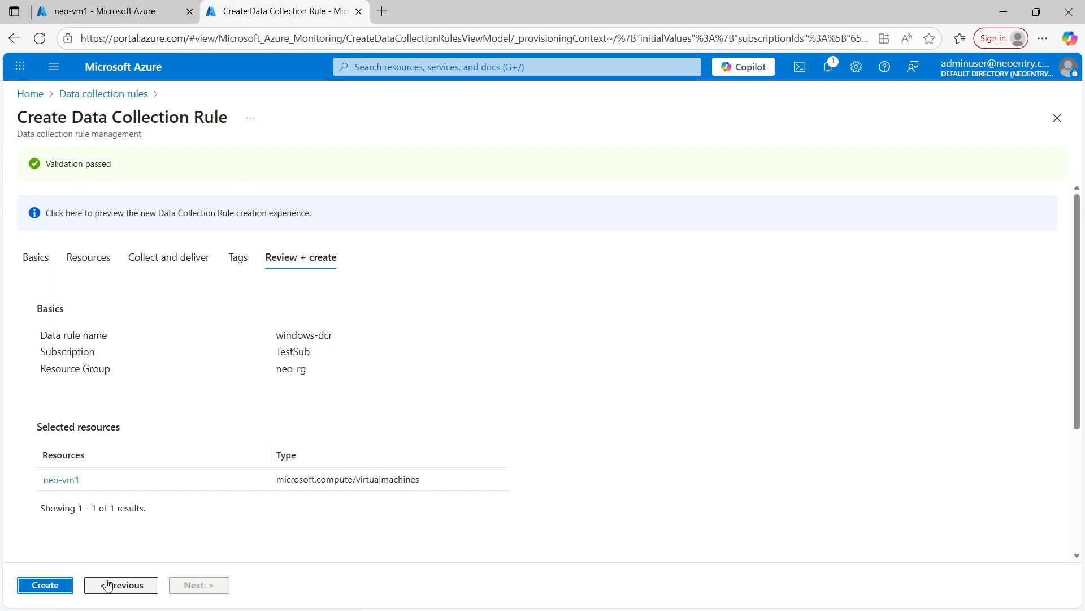
Step: Create the windows-dcr data collection rule, and open the data sources of the deployed resource
{"action": "left_click", "coordinate": [43, 588]}
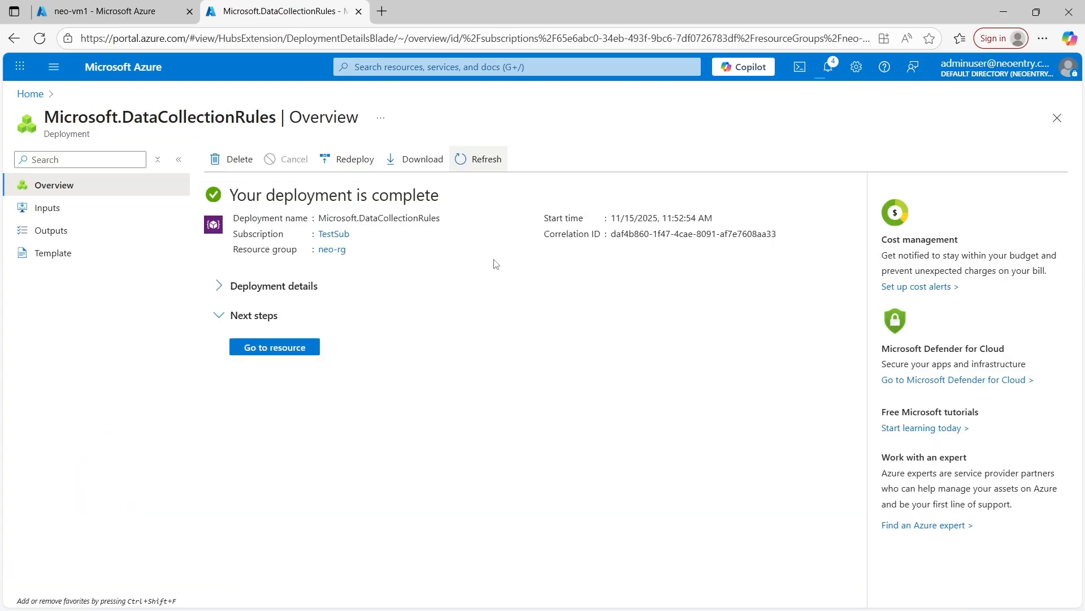
{"action": "left_click", "coordinate": [298, 347]}
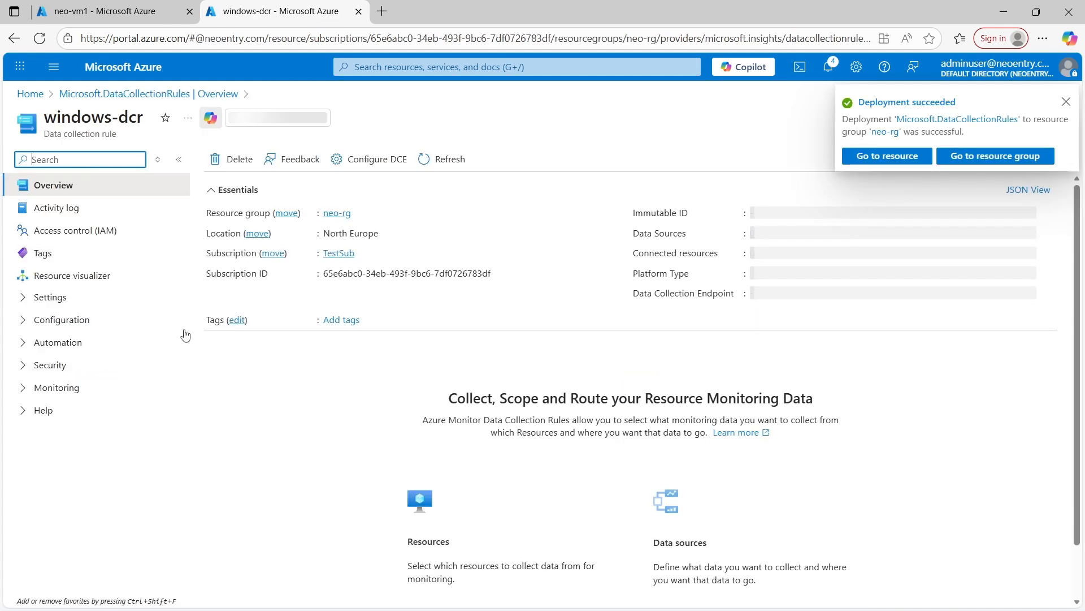
{"action": "left_click", "coordinate": [64, 306]}
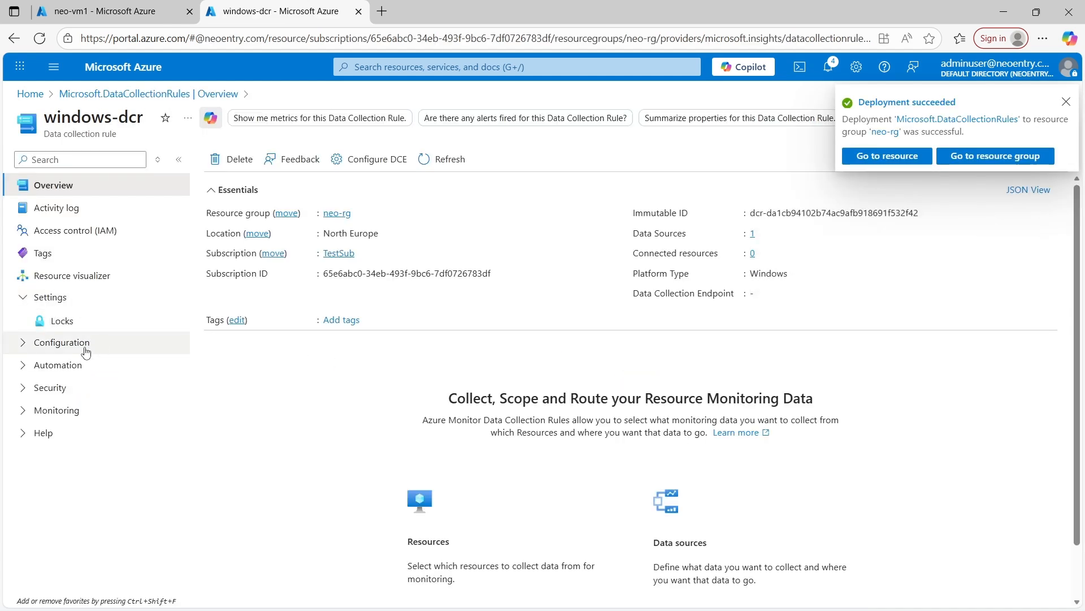
{"action": "left_click", "coordinate": [69, 343]}
{"action": "left_click", "coordinate": [97, 367]}
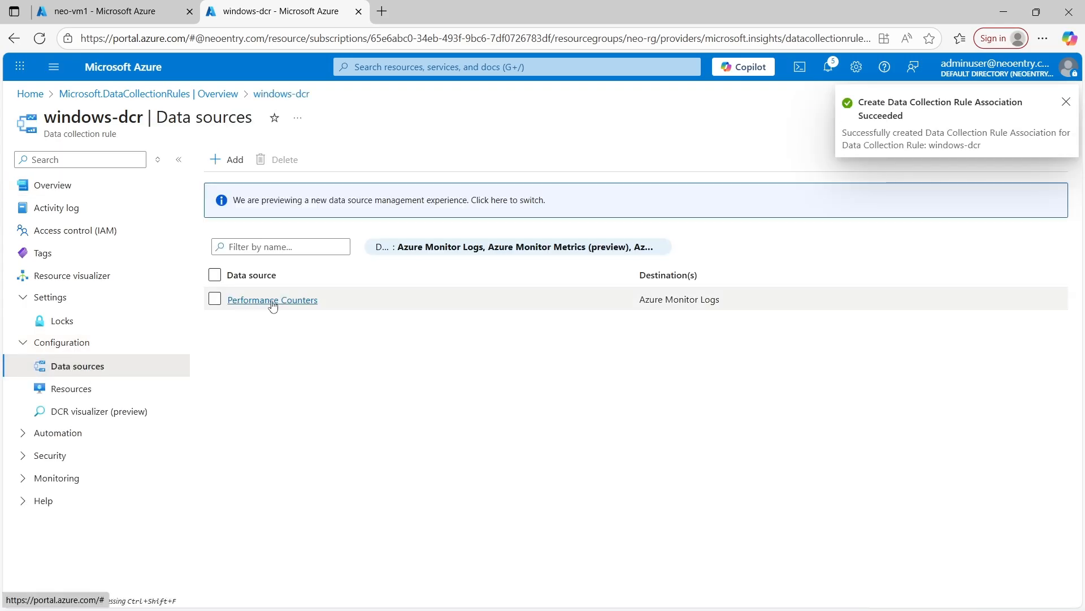
Step: View the resources associated with windows-dcr and refresh the list
{"action": "left_click", "coordinate": [103, 391]}
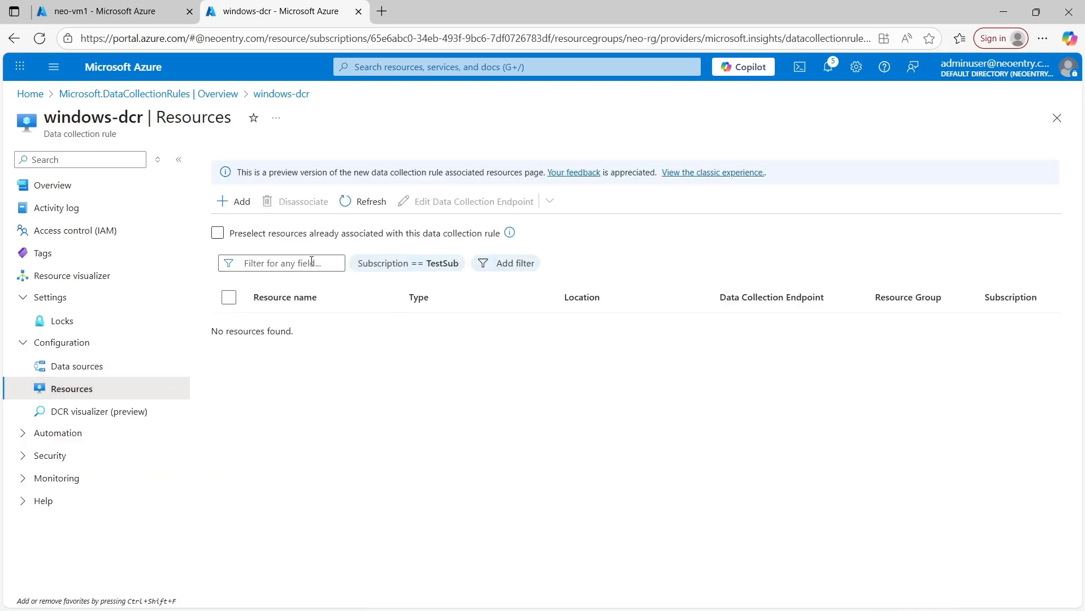
{"action": "left_click", "coordinate": [359, 204]}
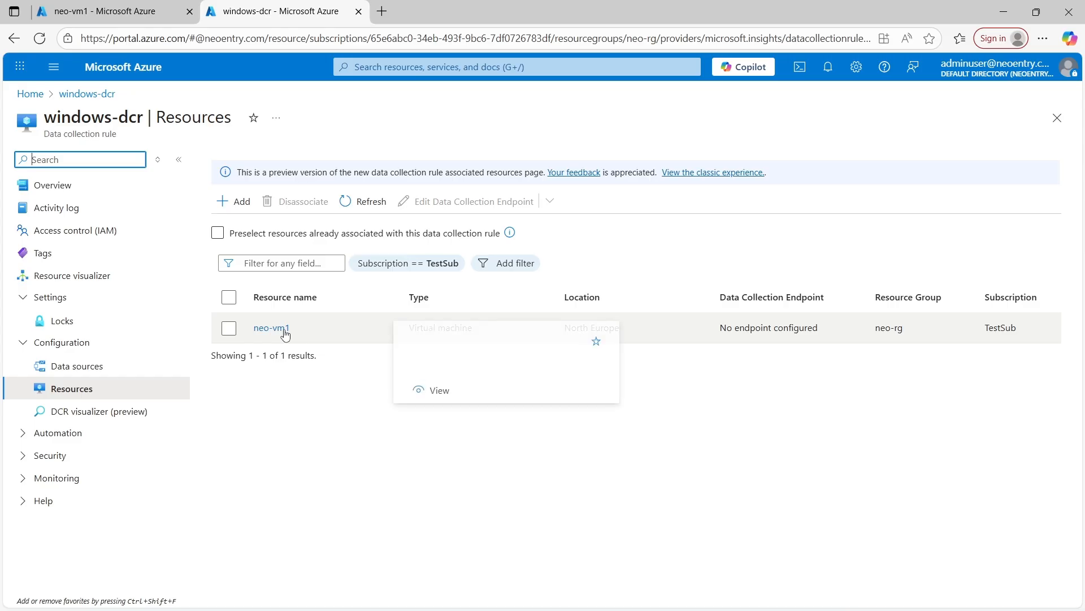
{"action": "left_click", "coordinate": [338, 423]}
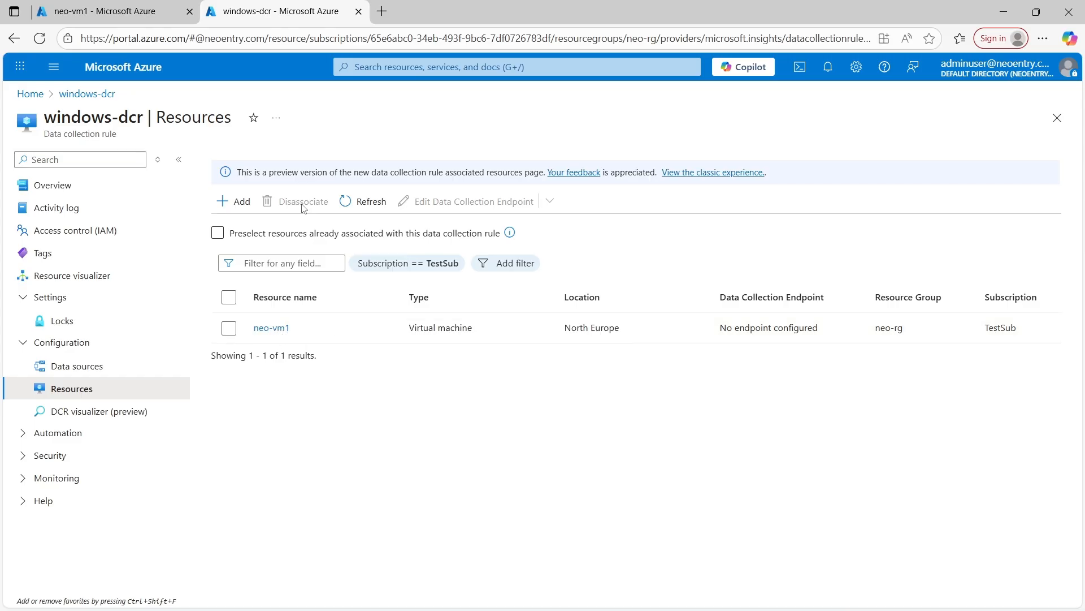
Step: Refresh the extensions list of neo-vm1 and check the provisioning status of the Azure Monitor agent
{"action": "left_click", "coordinate": [129, 14]}
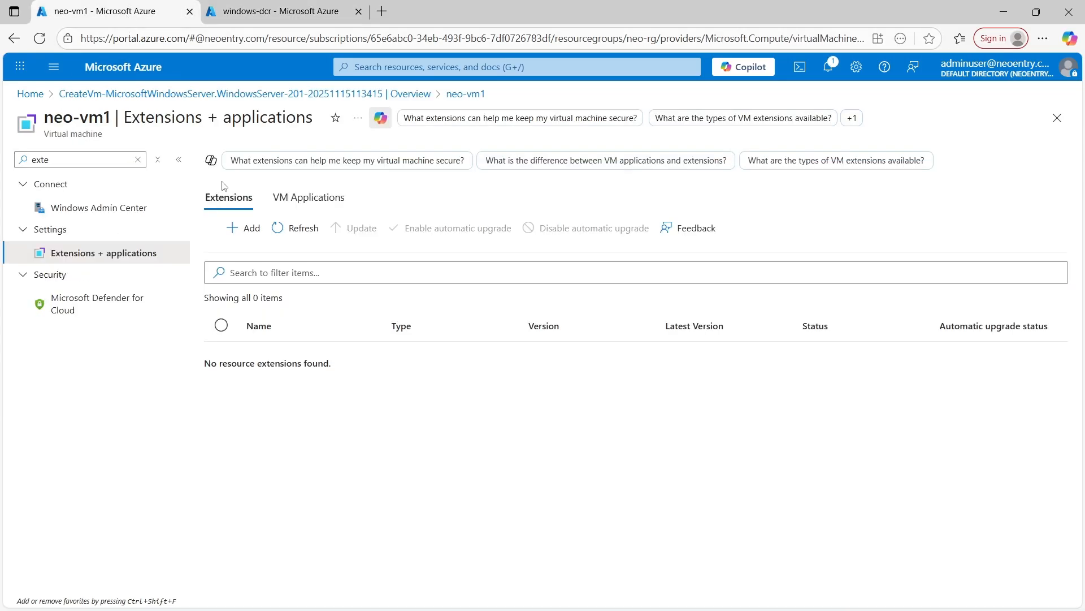
{"action": "left_click", "coordinate": [295, 231]}
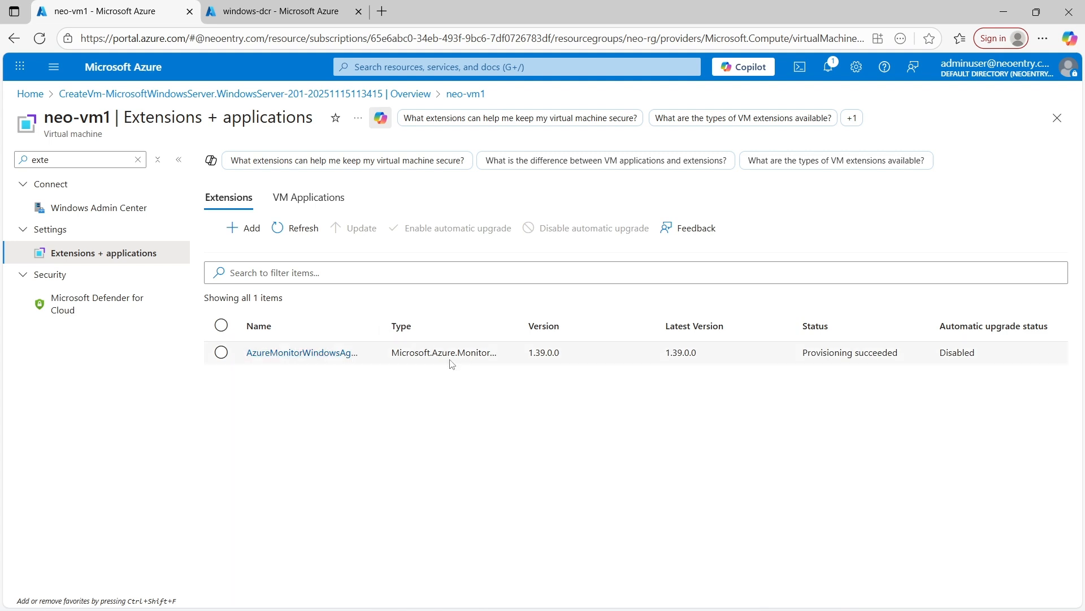
{"action": "left_click_drag", "start_coordinate": [802, 353], "coordinate": [899, 355]}
{"action": "left_click", "coordinate": [748, 446]}
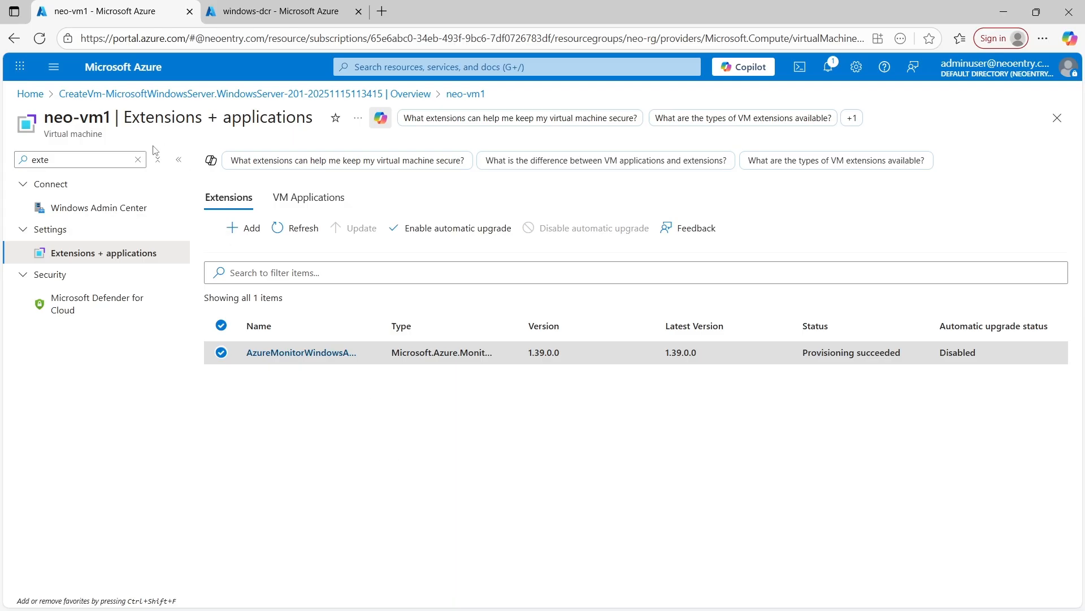
Step: Find the Logs page of neo-vm1 by searching for "logs", and dismiss the Log Analytics welcome and Queries hub
{"action": "left_click", "coordinate": [138, 160]}
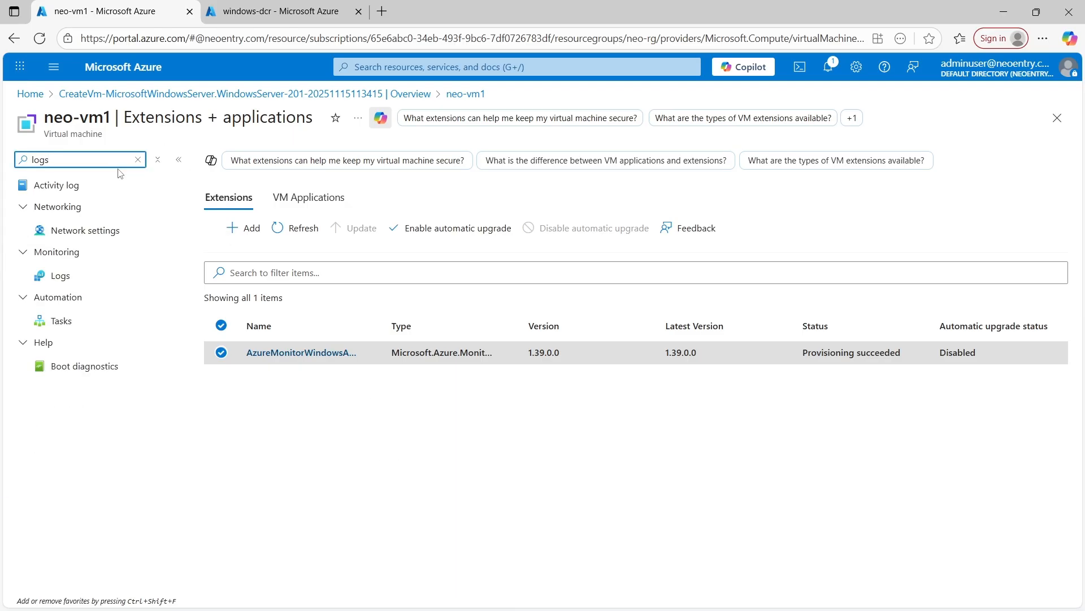
{"action": "left_click", "coordinate": [75, 279]}
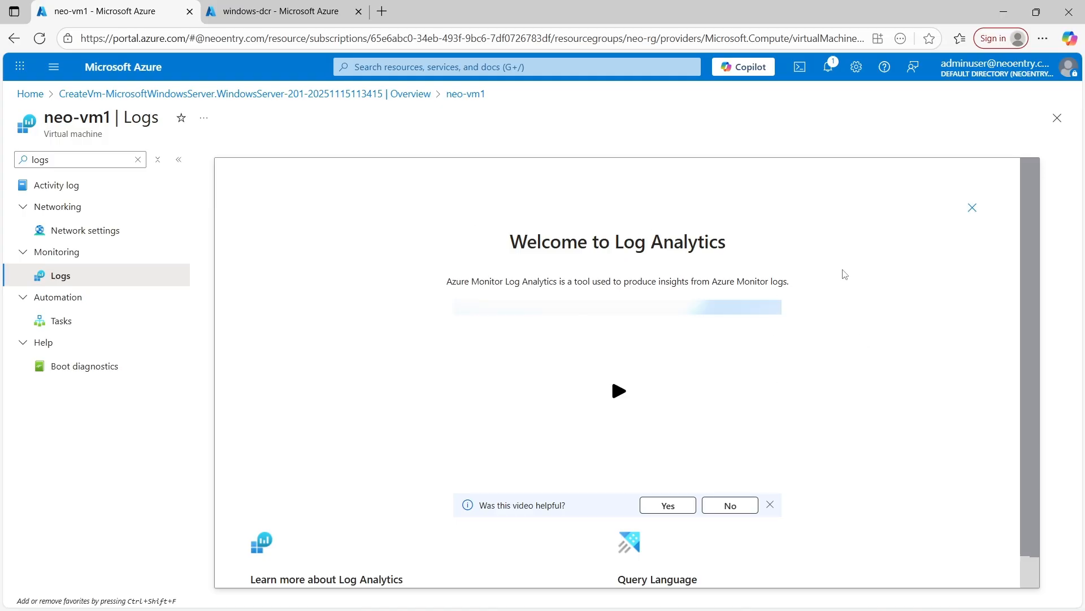
{"action": "left_click", "coordinate": [974, 210]}
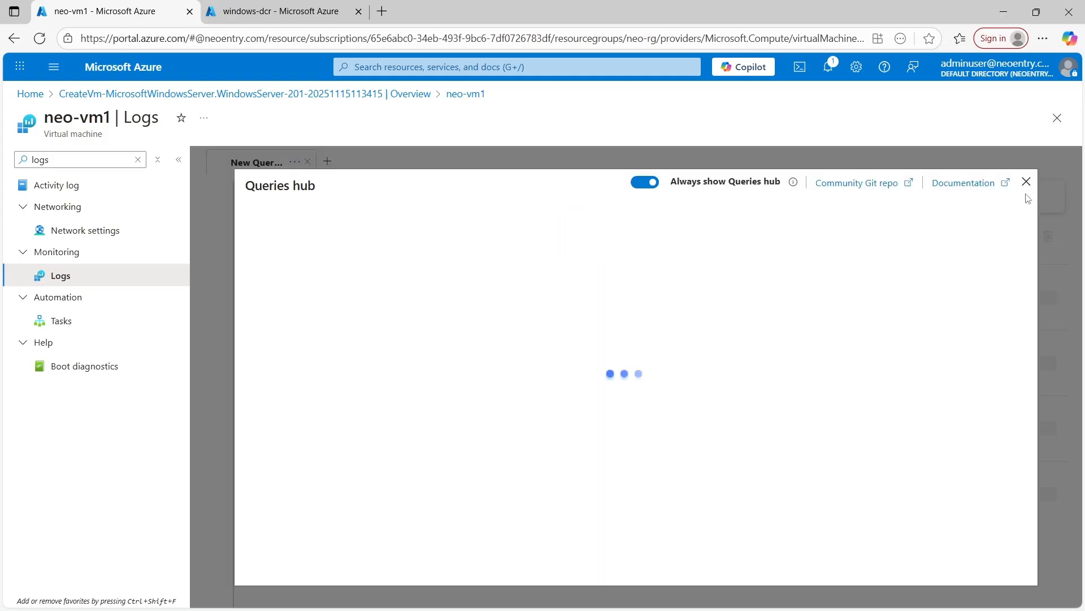
{"action": "left_click", "coordinate": [1027, 183]}
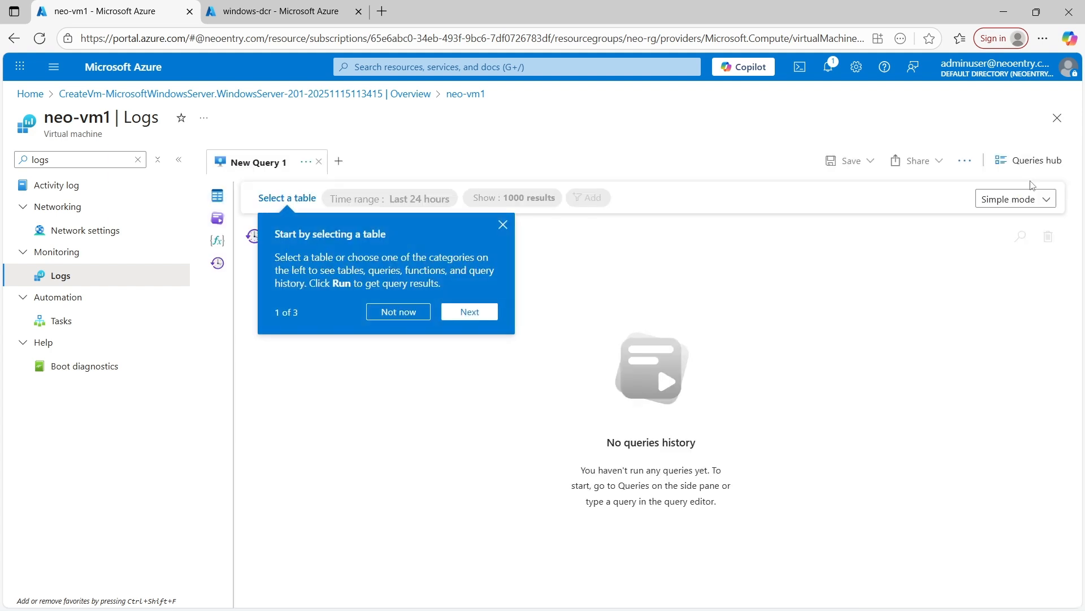
Step: Dismiss the table selection tip and switch the query editor to KQL mode
{"action": "left_click", "coordinate": [1016, 201]}
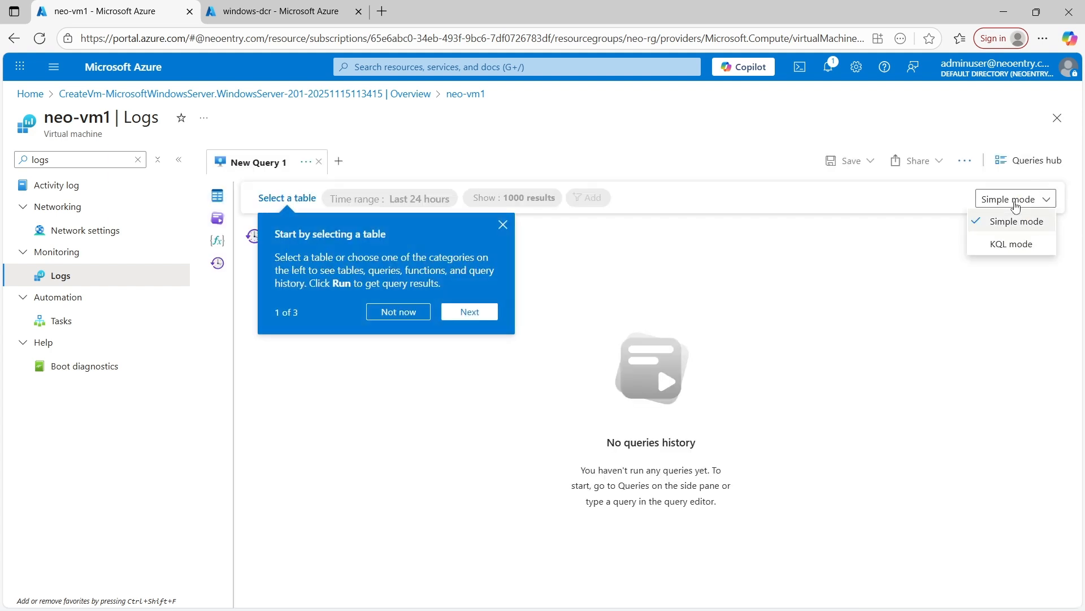
{"action": "left_click", "coordinate": [1020, 248]}
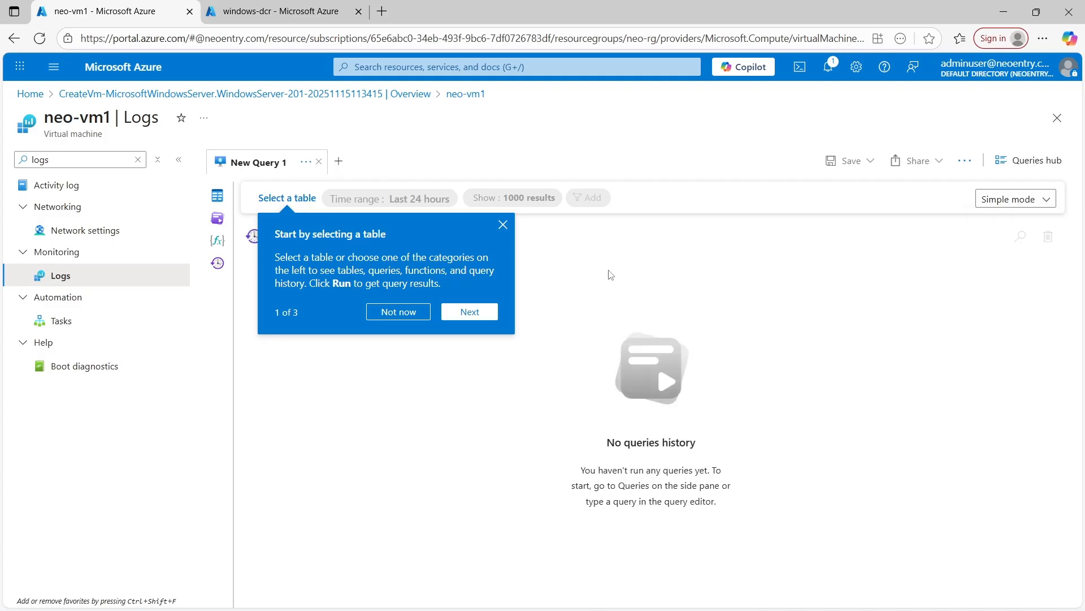
{"action": "left_click", "coordinate": [503, 224]}
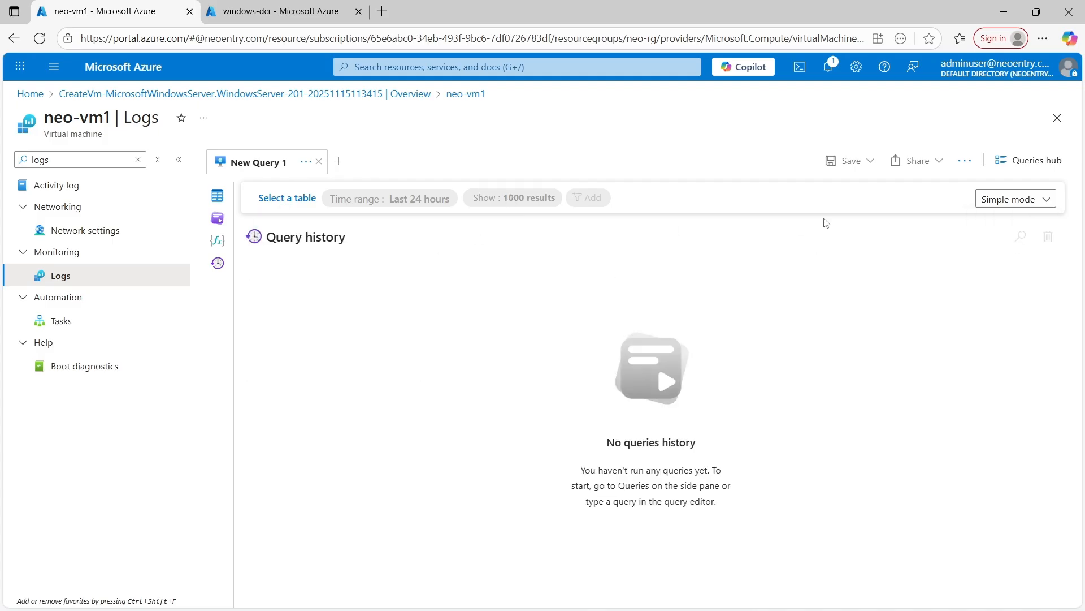
{"action": "left_click", "coordinate": [987, 199]}
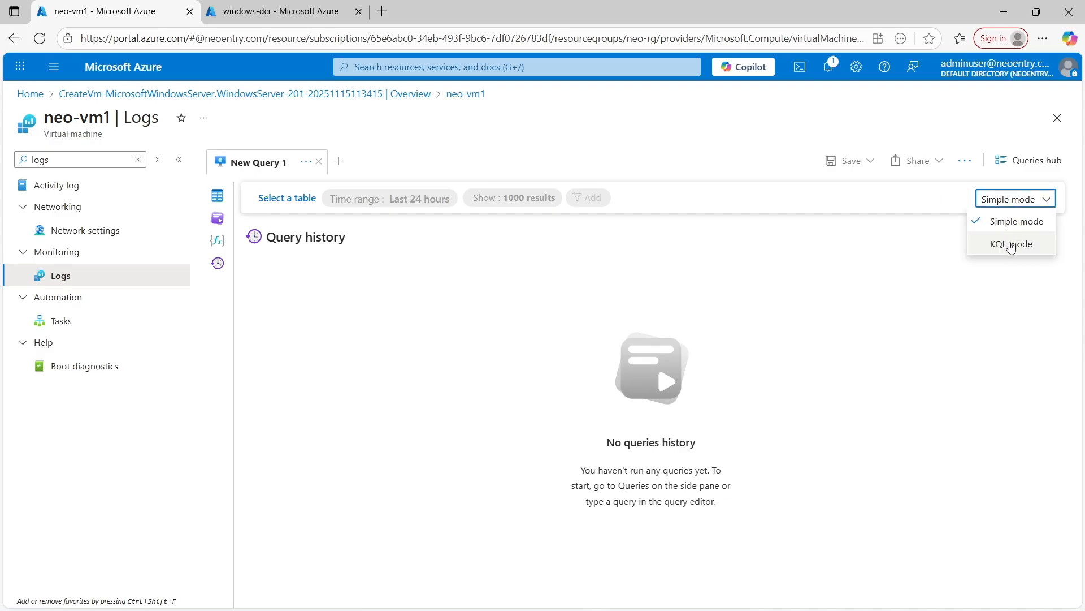
{"action": "left_click", "coordinate": [1012, 247]}
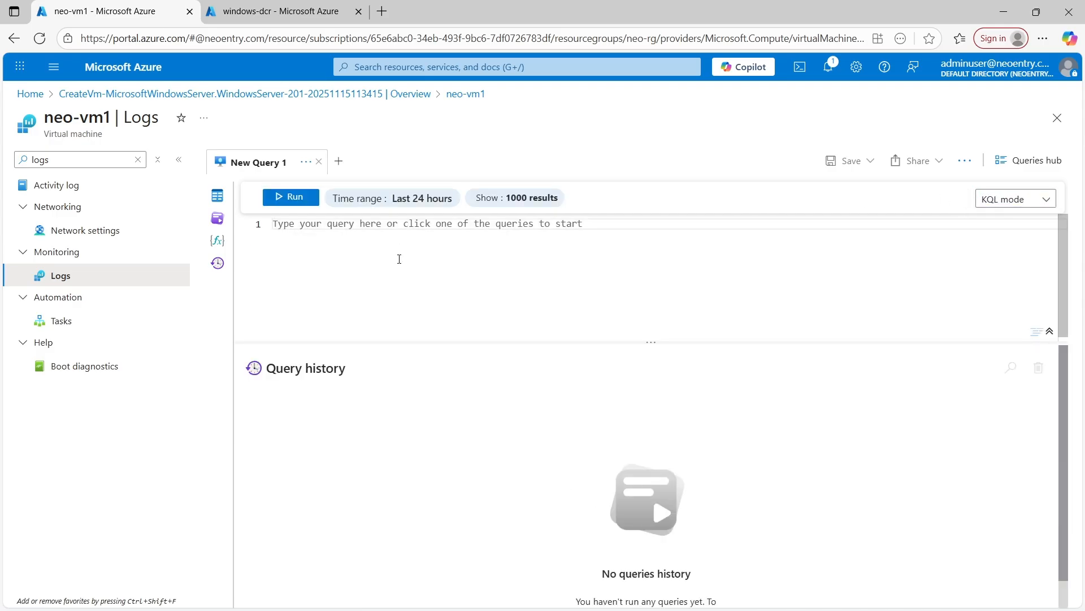
Step: Write a Heartbeat query and run it on the logs of neo-vm1
{"action": "type", "text": "Hear"}
{"action": "left_click", "coordinate": [329, 235]}
{"action": "key", "text": "Escape"}
{"action": "key", "text": "BackSpace"}
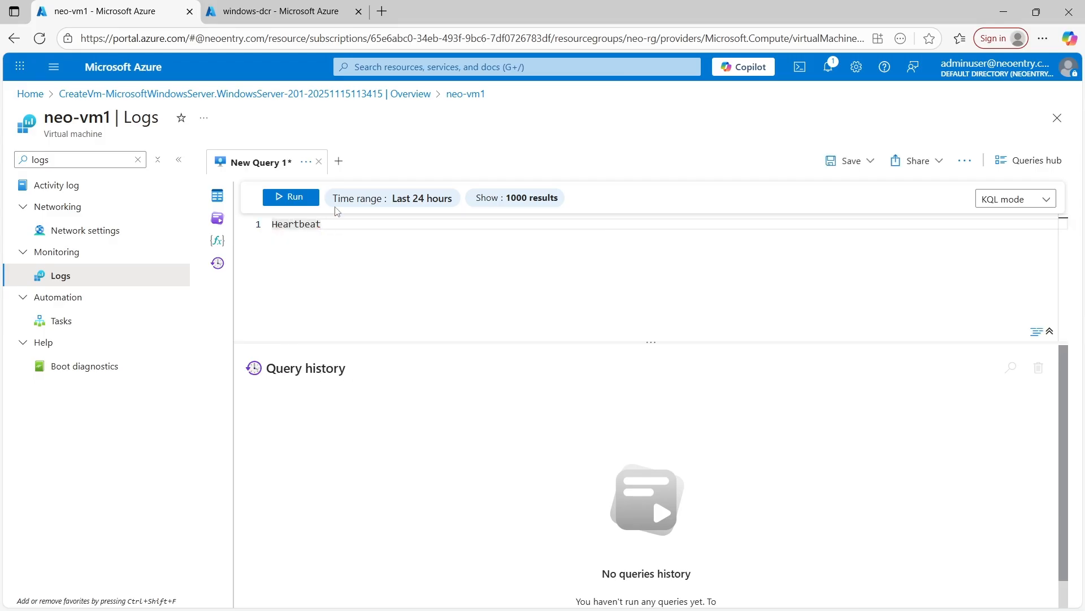
{"action": "left_click", "coordinate": [309, 198]}
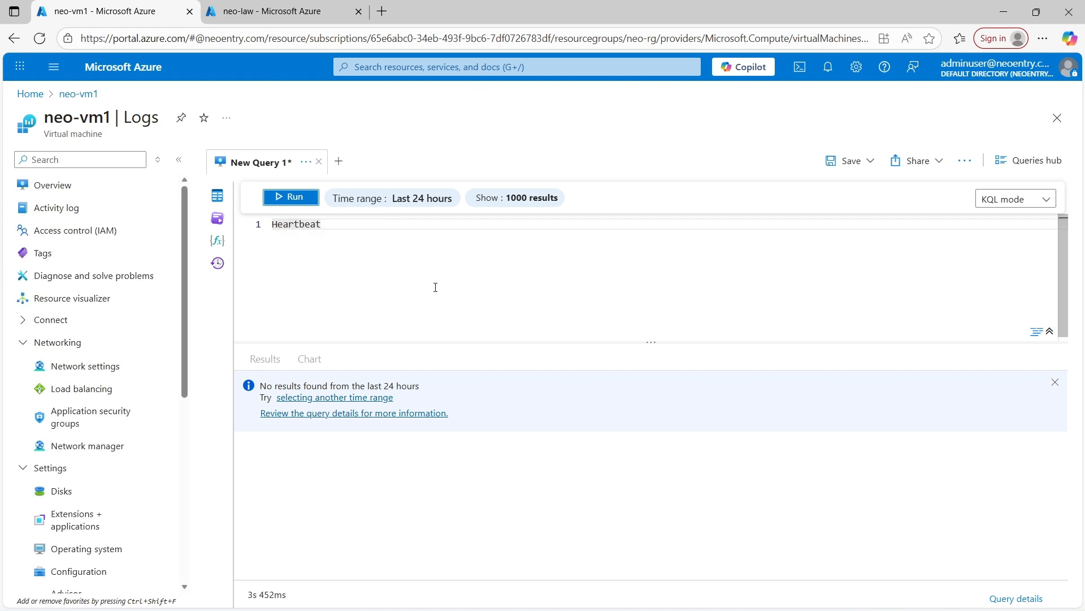
Step: Rerun the Heartbeat query on the logs of neo-vm1, and replace it with a Perf query and run that
{"action": "left_click", "coordinate": [287, 196]}
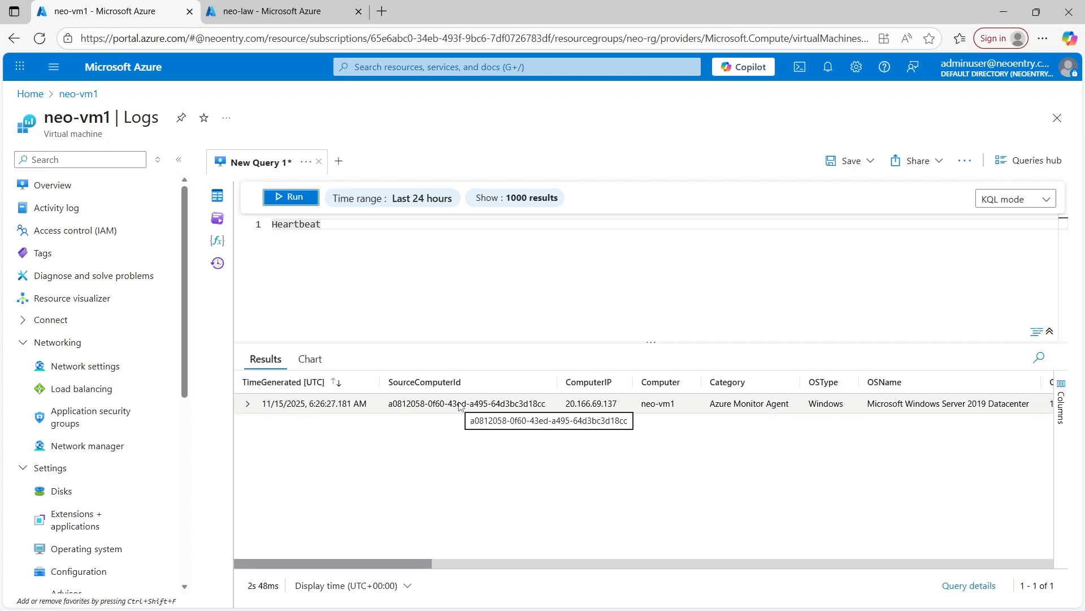
{"action": "left_click", "coordinate": [354, 232]}
{"action": "left_click_drag", "start_coordinate": [281, 224], "coordinate": [271, 238]}
{"action": "key", "text": "BackSpace"}
{"action": "type", "text": "Perf"}
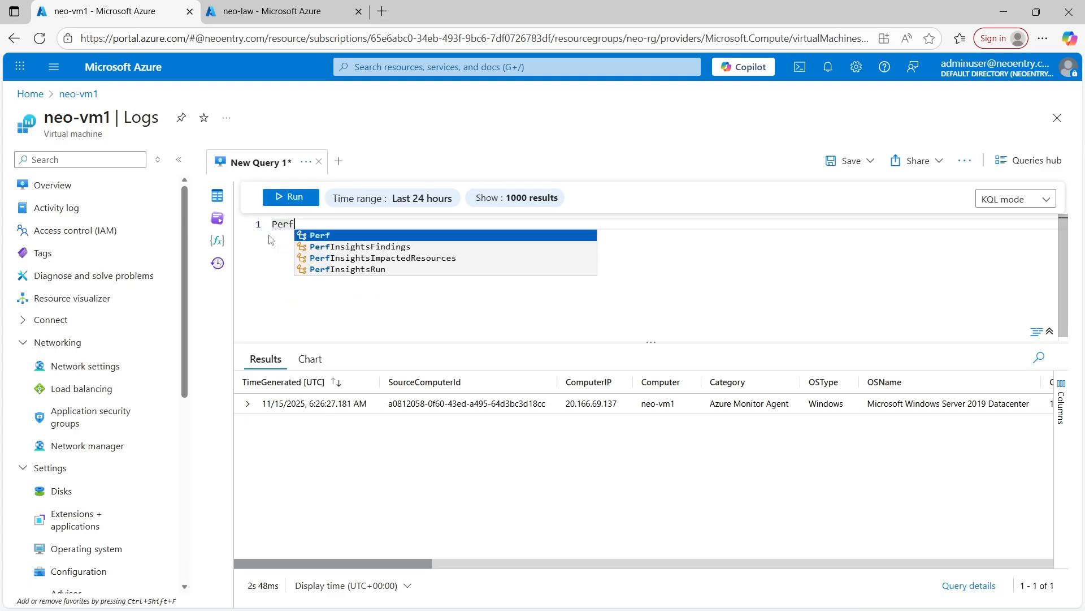
{"action": "key", "text": "Return"}
{"action": "key", "text": "Return"}
{"action": "type", "text": "|"}
{"action": "key", "text": "BackSpace"}
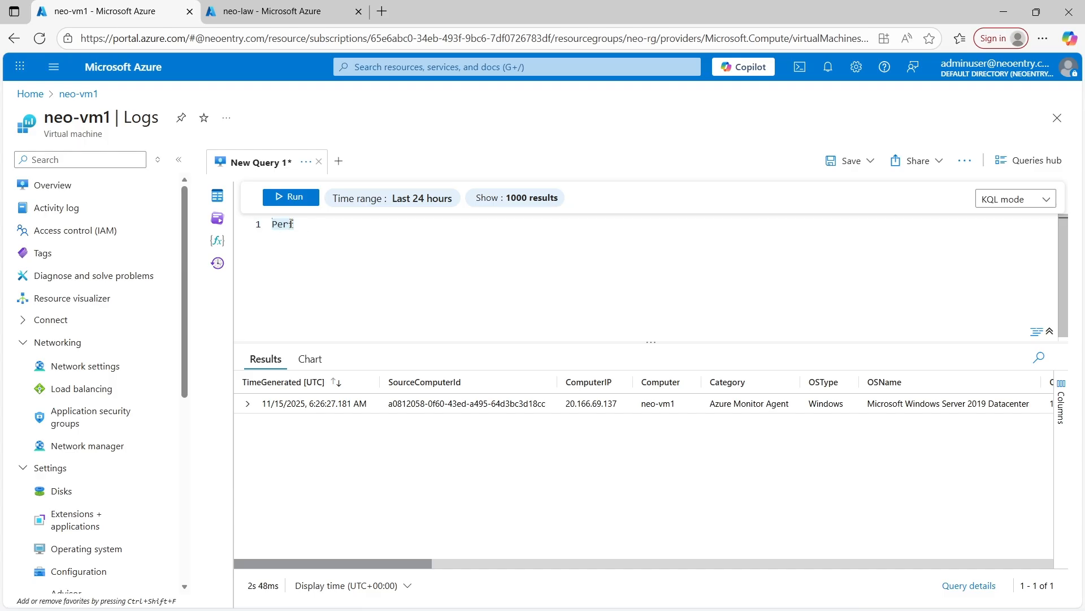
{"action": "left_click", "coordinate": [287, 197]}
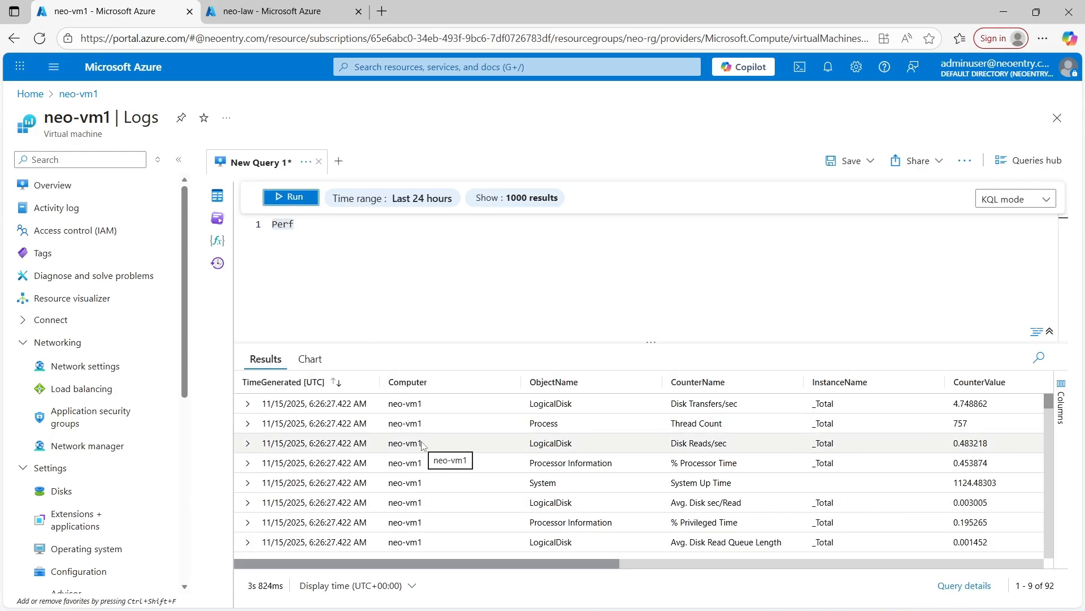
Step: Switch to the logs of the neo-law workspace and rerun the Heartbeat query there
{"action": "left_click", "coordinate": [236, 5]}
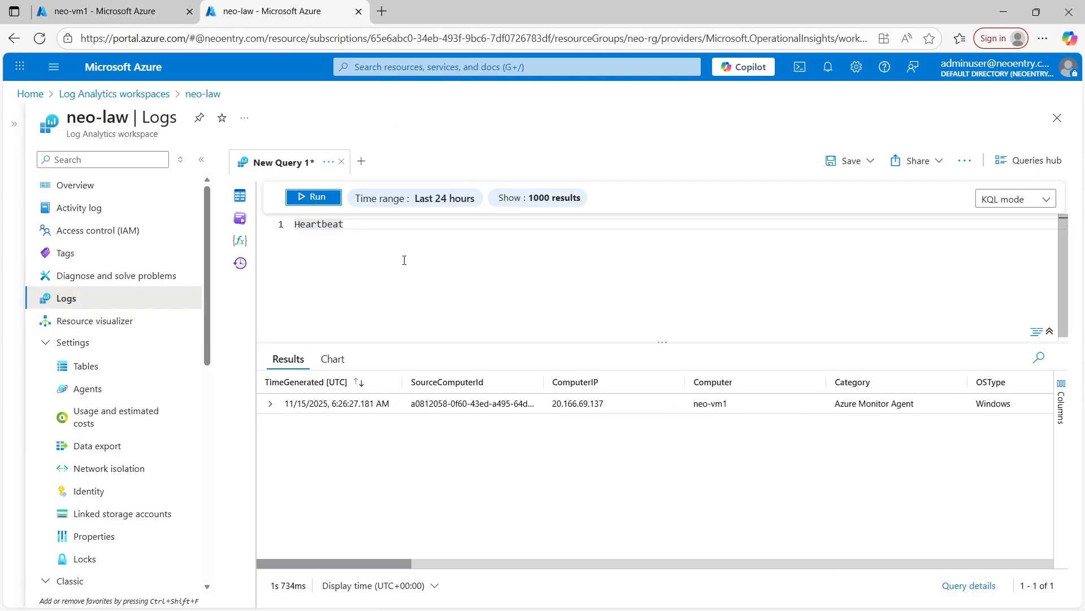
{"action": "key", "text": "shift+Return"}
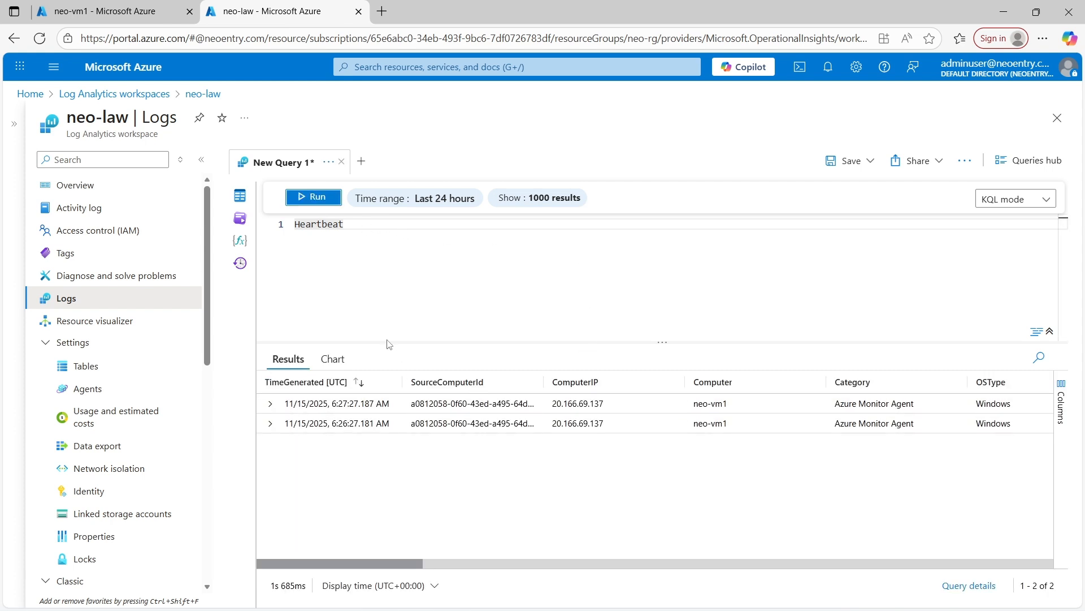
Step: Replace the Heartbeat query in the neo-law workspace with Perf, run it and look through the performance records
{"action": "left_click", "coordinate": [386, 228]}
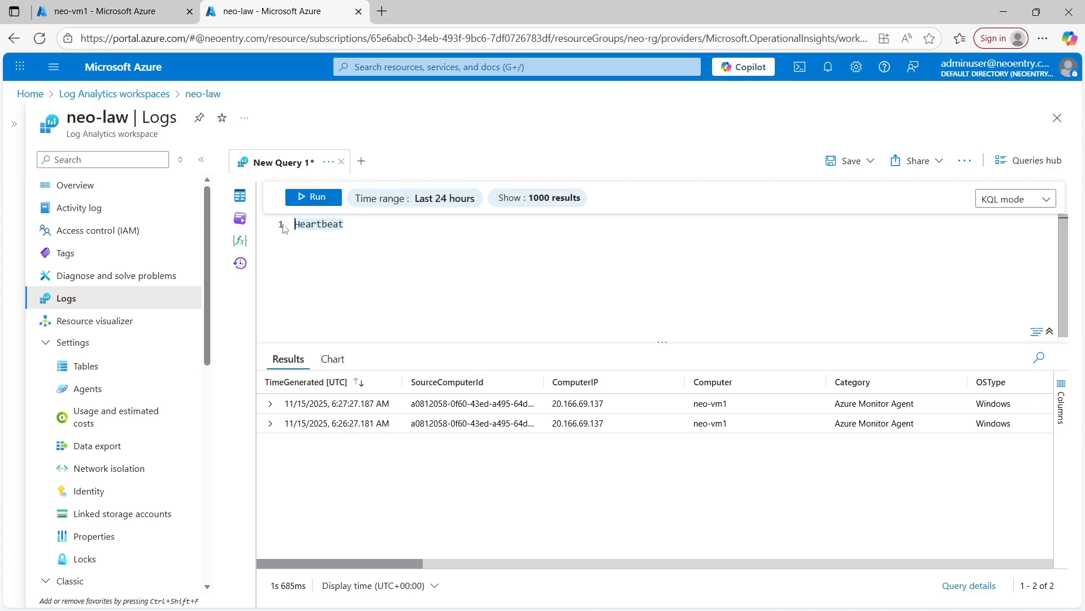
{"action": "type", "text": "P"}
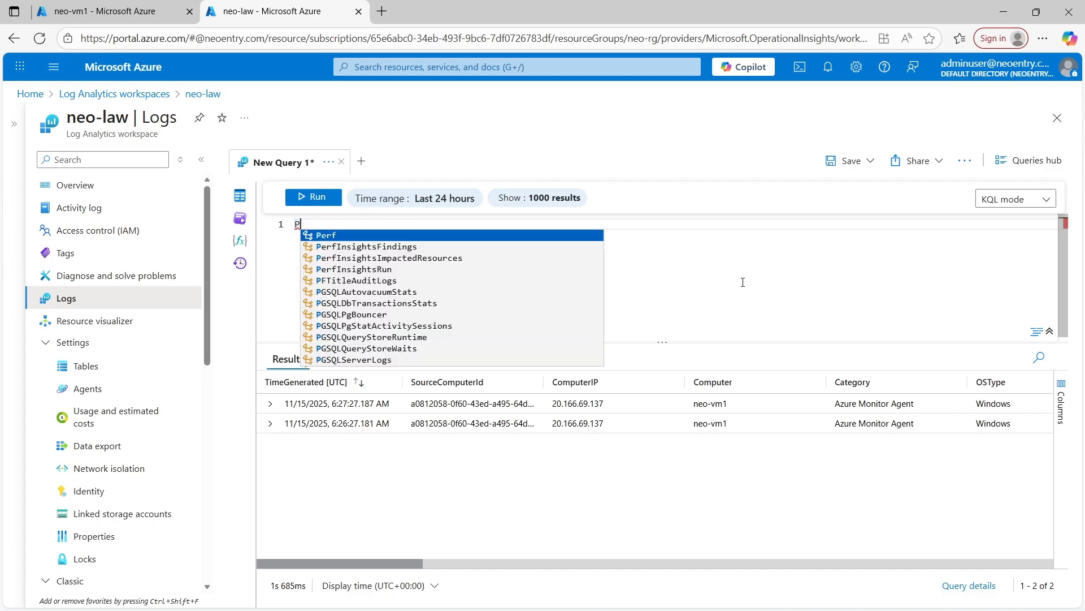
{"action": "key", "text": "Return"}
{"action": "key", "text": "Return"}
{"action": "type", "text": "|"}
{"action": "key", "text": "Escape"}
{"action": "key", "text": "BackSpace"}
{"action": "key", "text": "BackSpace"}
{"action": "key", "text": "shift+Return"}
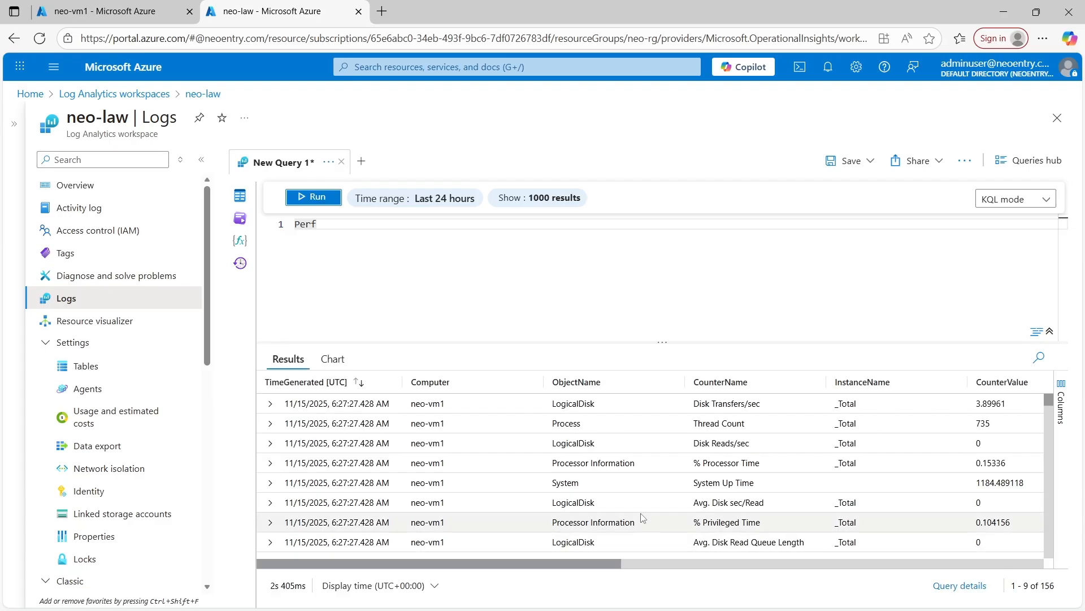
{"action": "scroll", "coordinate": [548, 490], "scroll_direction": "down", "scroll_amount": 1}
{"action": "scroll", "coordinate": [547, 490], "scroll_direction": "down", "scroll_amount": 3}
{"action": "scroll", "coordinate": [547, 490], "scroll_direction": "up", "scroll_amount": 3}
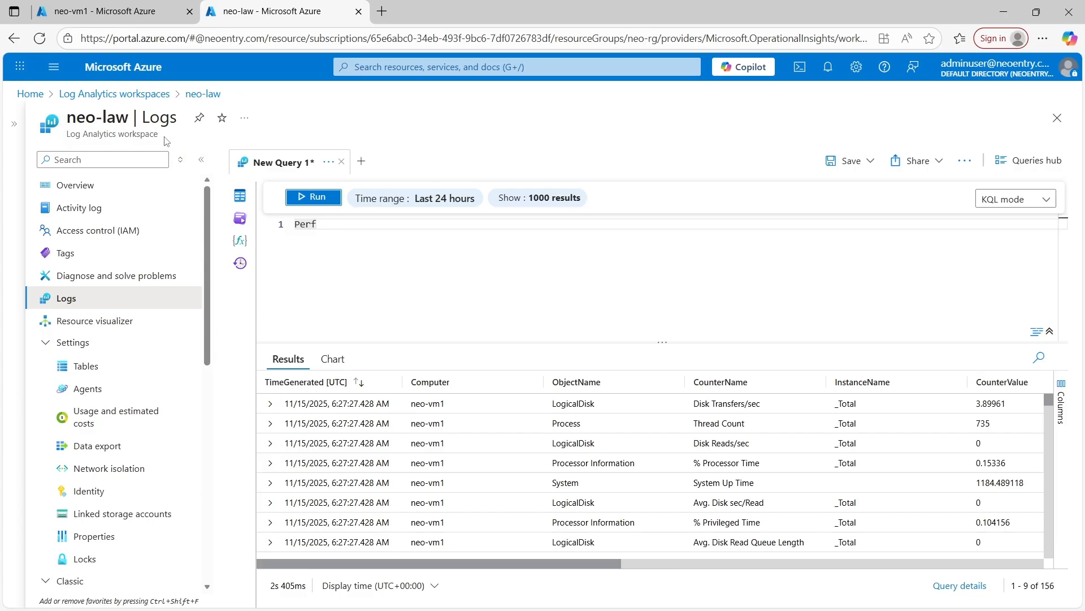
Step: Return to the logs of neo-vm1 and focus its Perf query for editing
{"action": "left_click", "coordinate": [129, 14]}
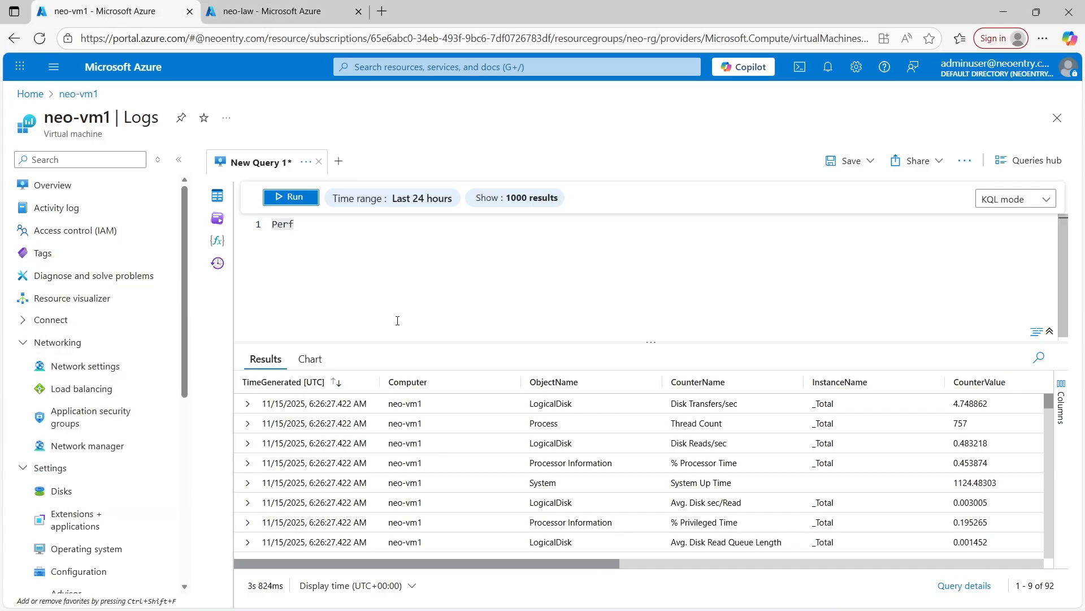
{"action": "left_click", "coordinate": [335, 261]}
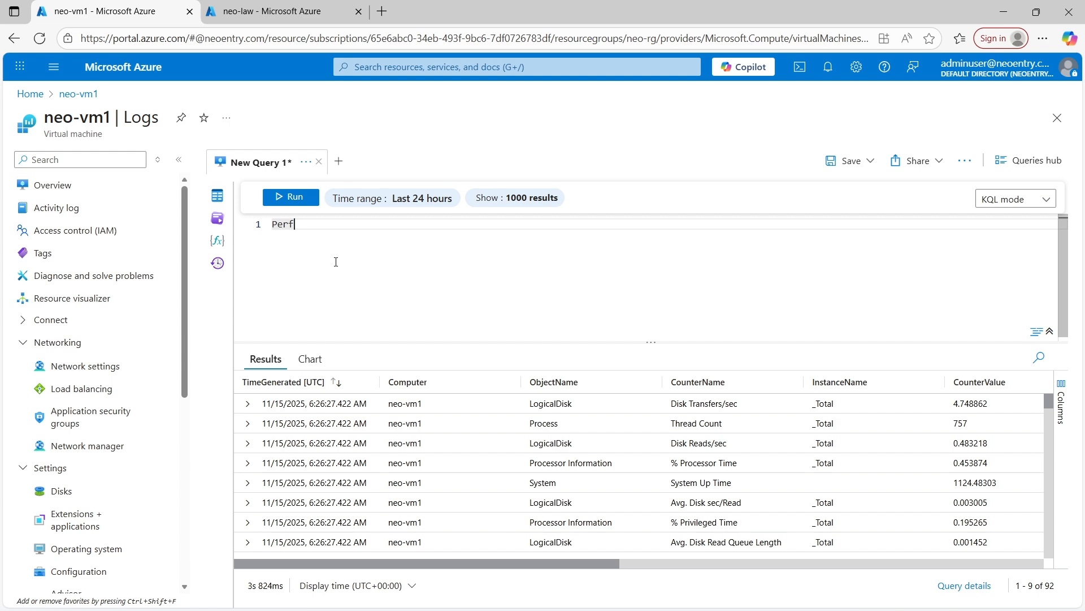